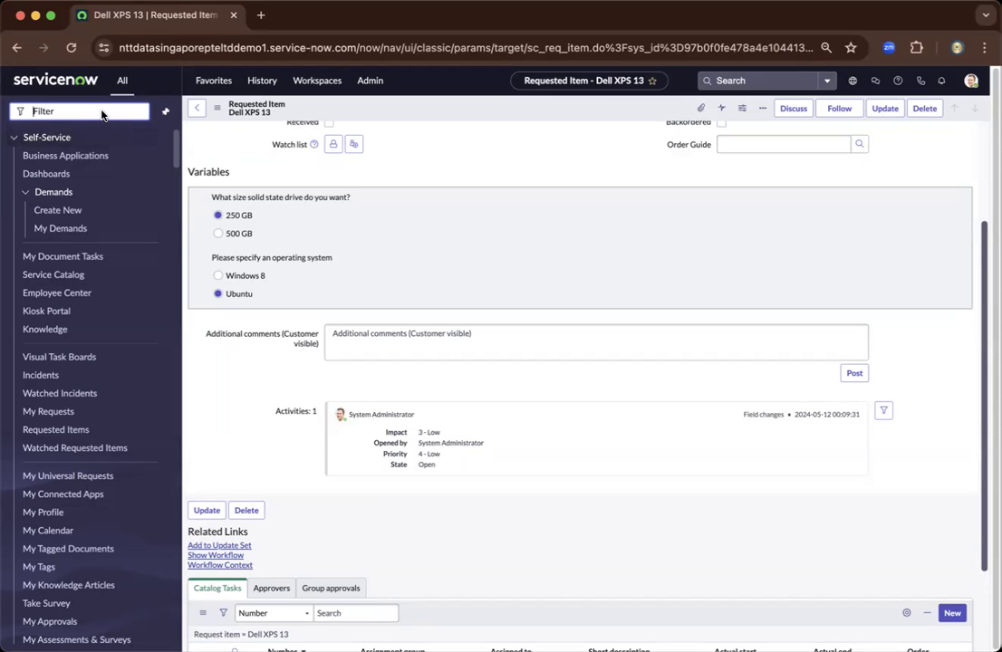
- Open the Users list under User Administration by filtering the navigator for 'user admin'
text(user admin)
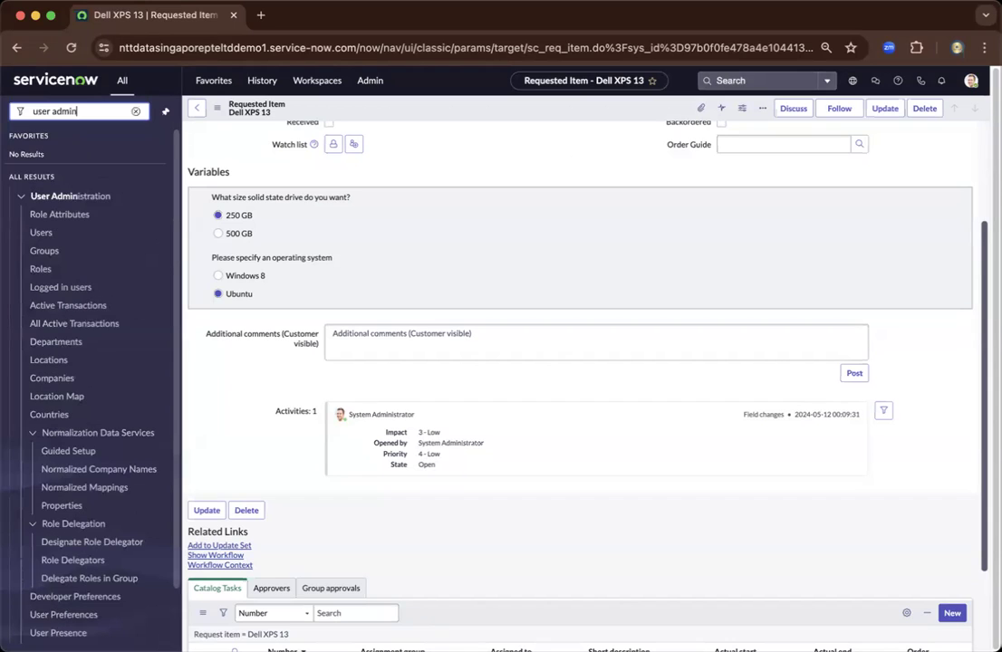
click(53, 232)
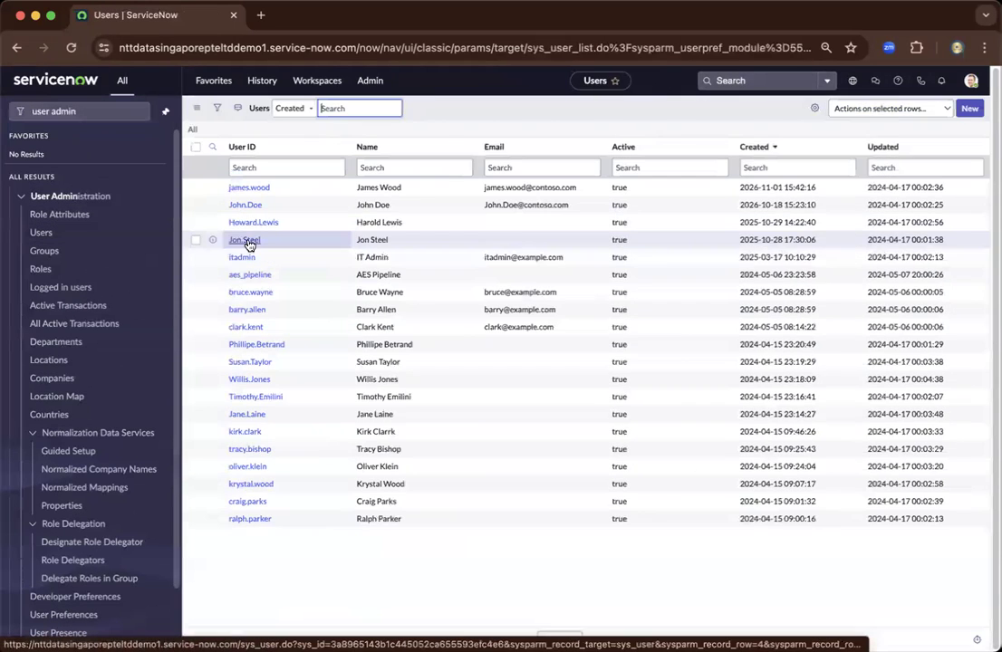
- Start a new user record and enter the user's first and last name
click(967, 110)
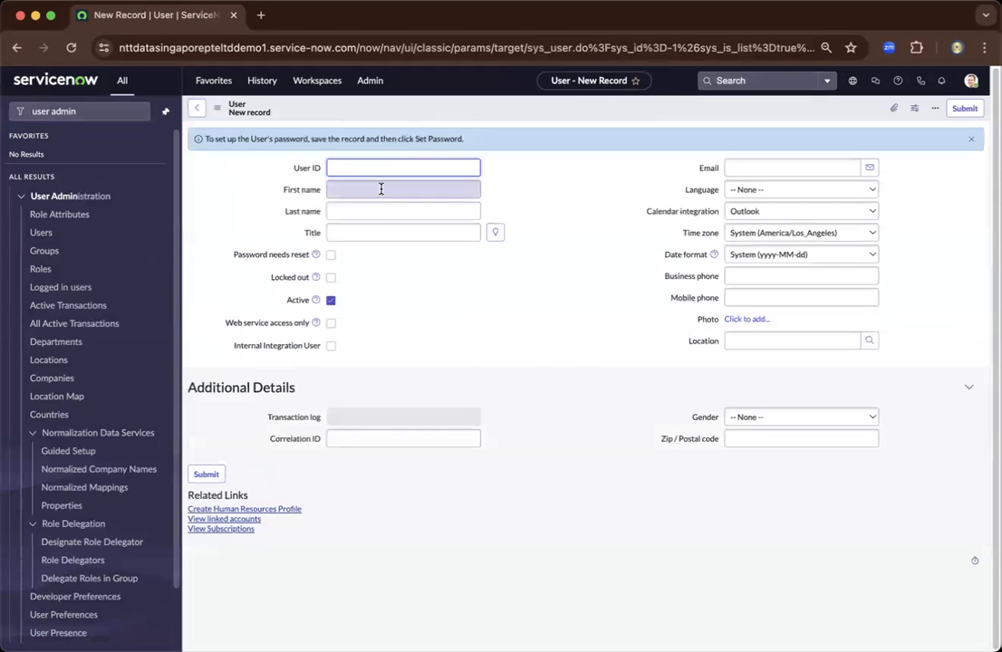
click(378, 188)
text(Clark)
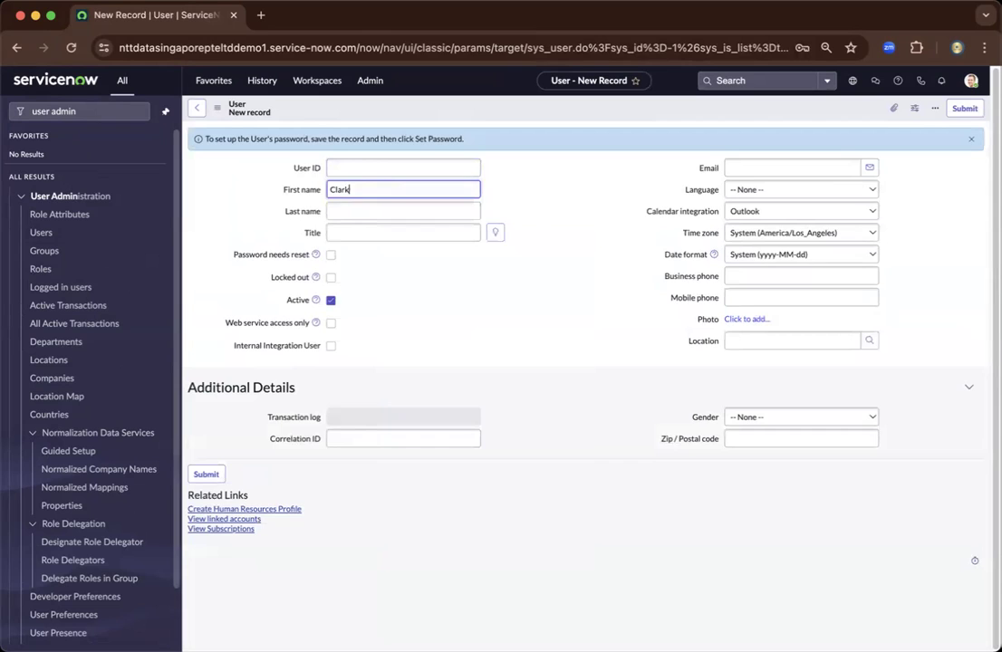
click(378, 211)
text(Keng)
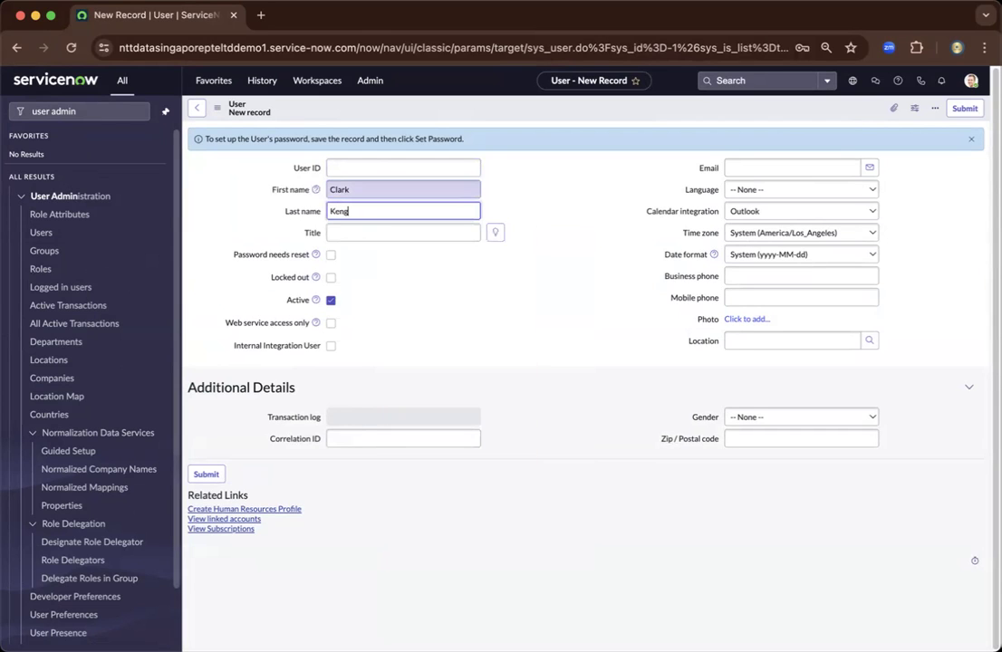
- Fill in the user ID and the user's e-mail address on the new record
click(357, 165)
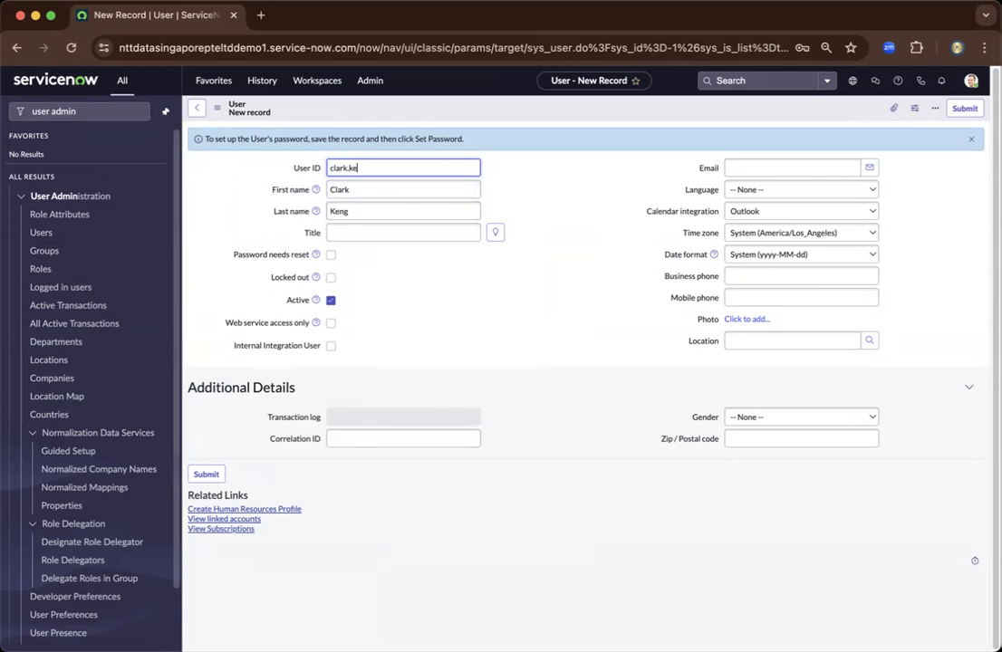
click(751, 171)
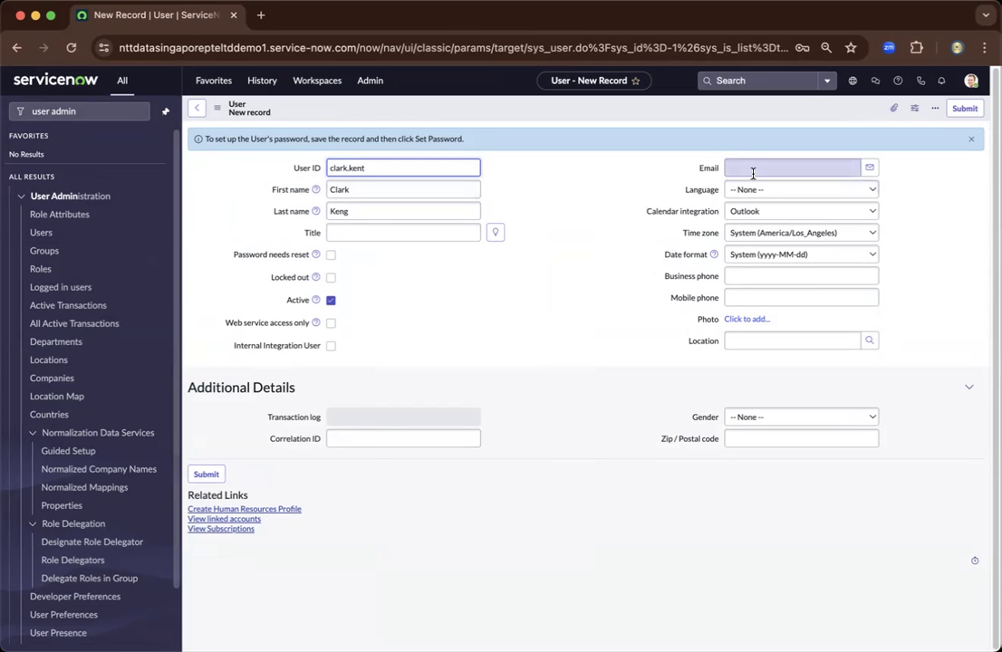
click(674, 210)
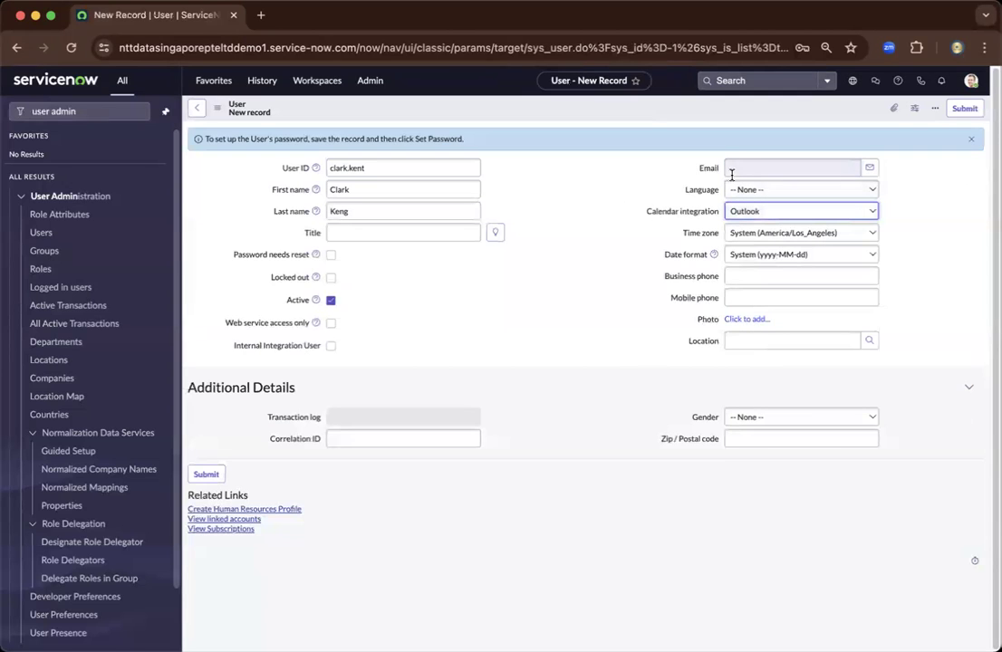
click(732, 169)
text(clark.kent@example.com)
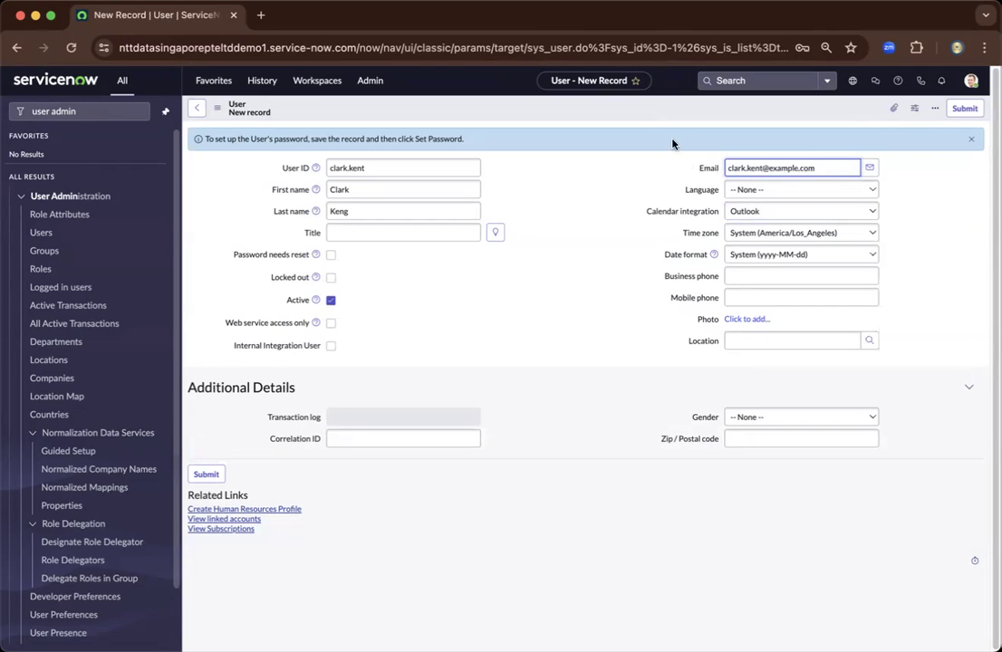
right_click(621, 110)
- Try saving the user, then append '01' to the user ID and save again
click(648, 117)
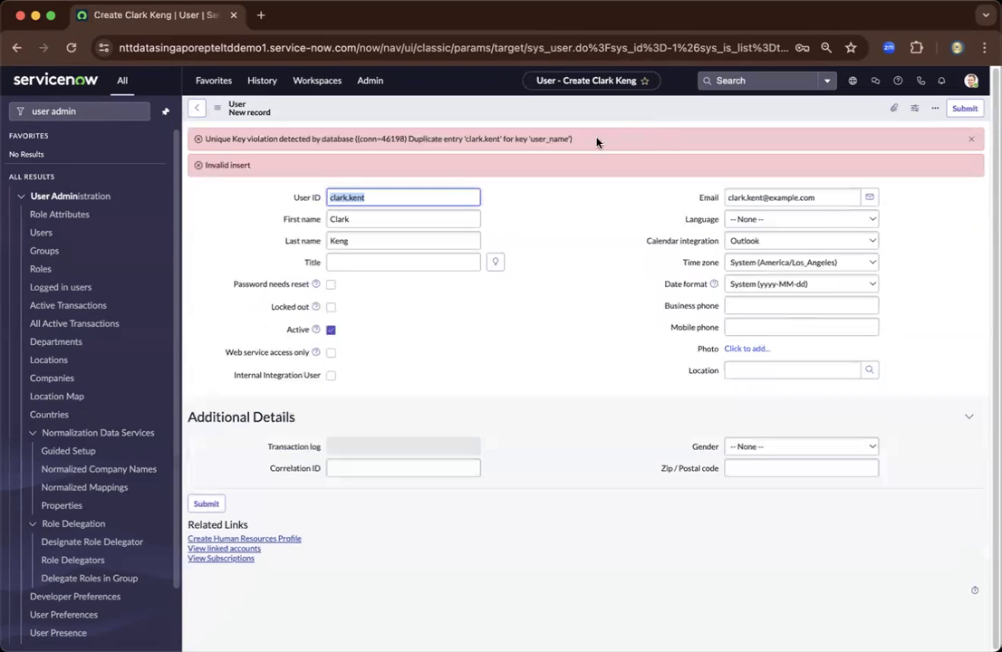
click(414, 196)
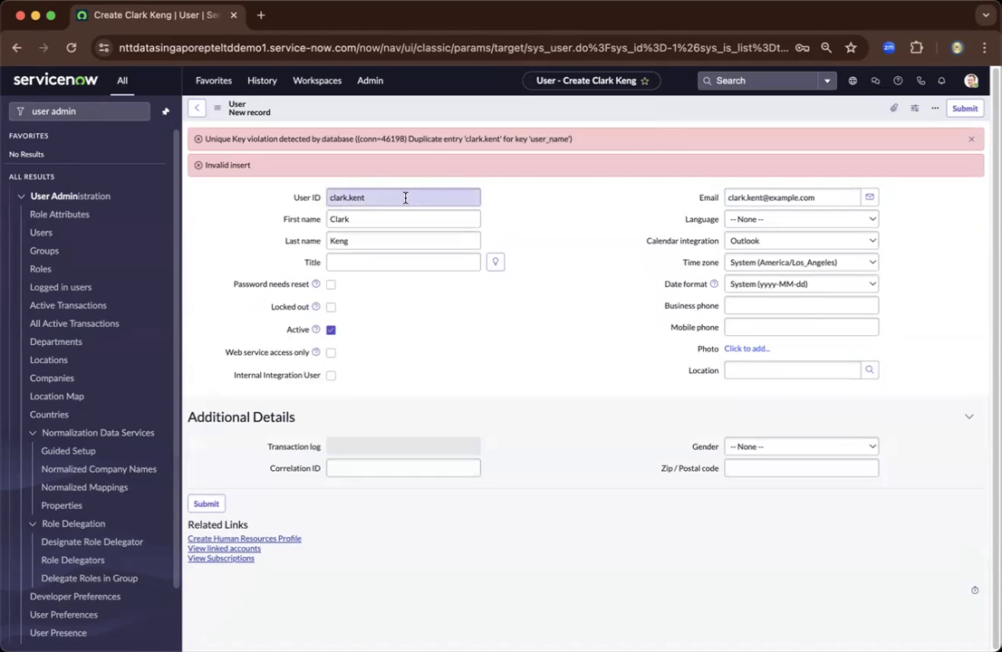
click(405, 198)
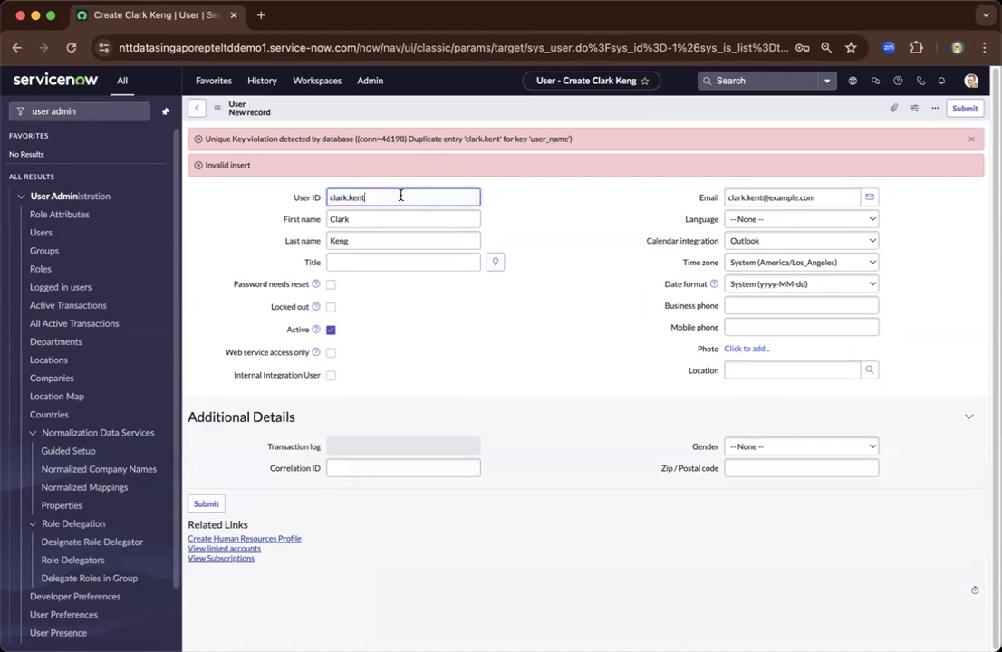
text(01)
right_click(474, 111)
click(482, 111)
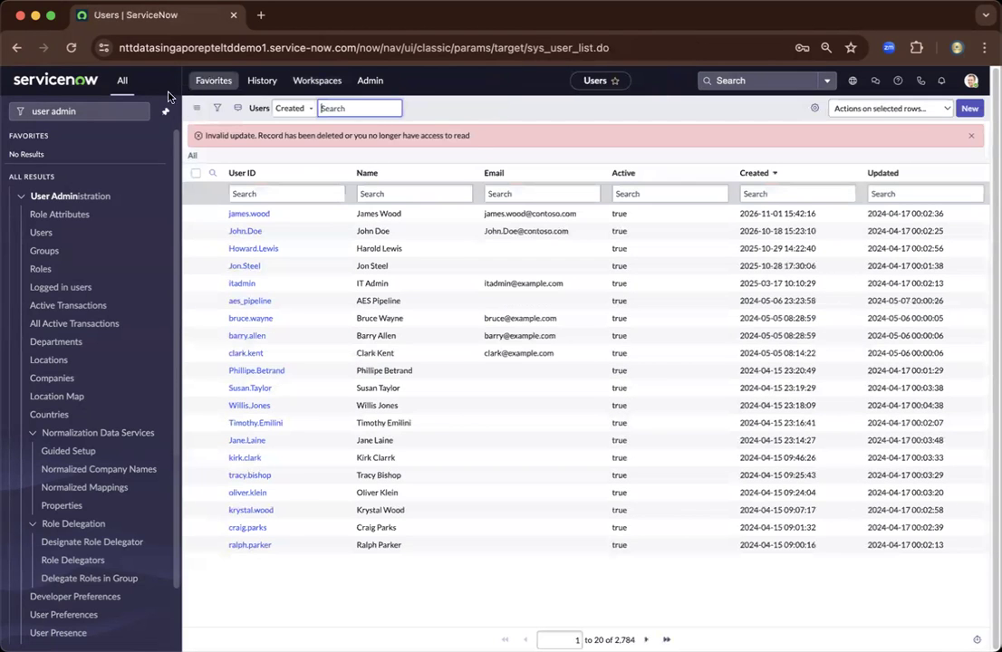
- Filter the Users list with a contains search on User ID and select the existing user
click(249, 191)
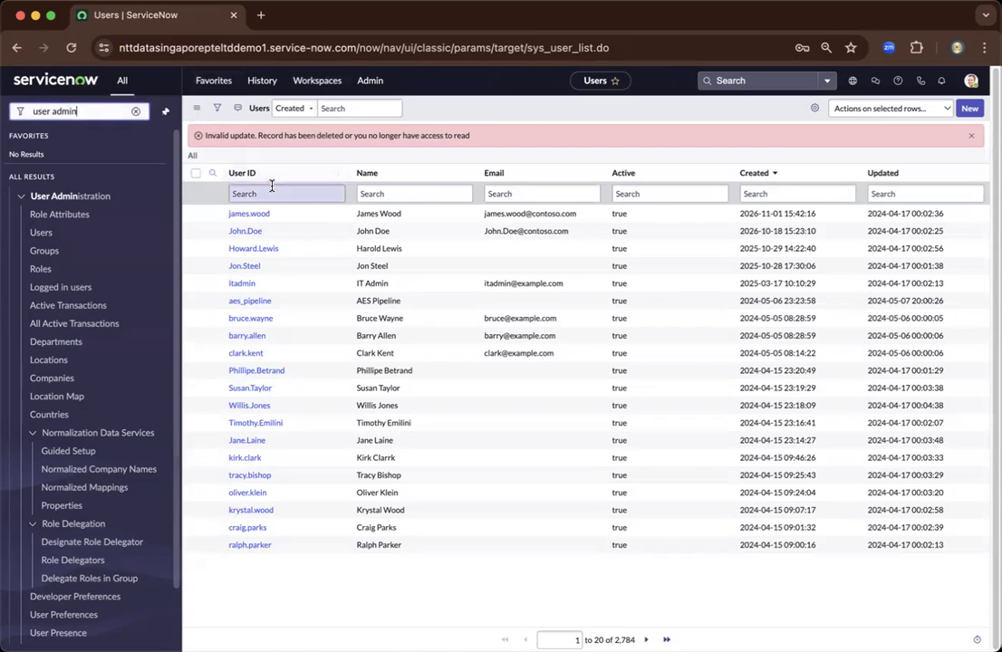
text(*clark)
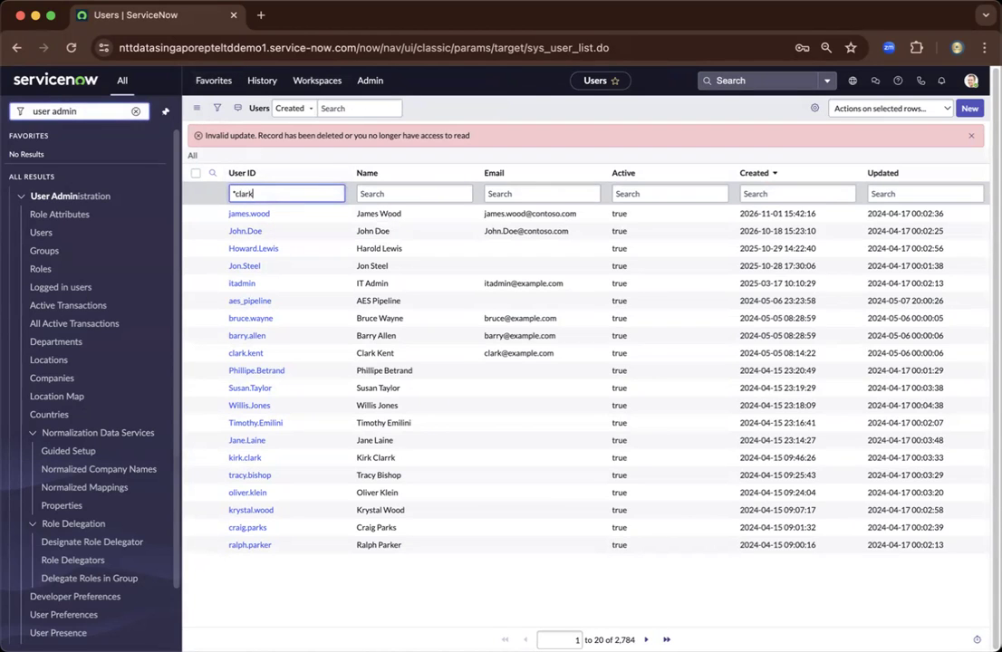
key(Return)
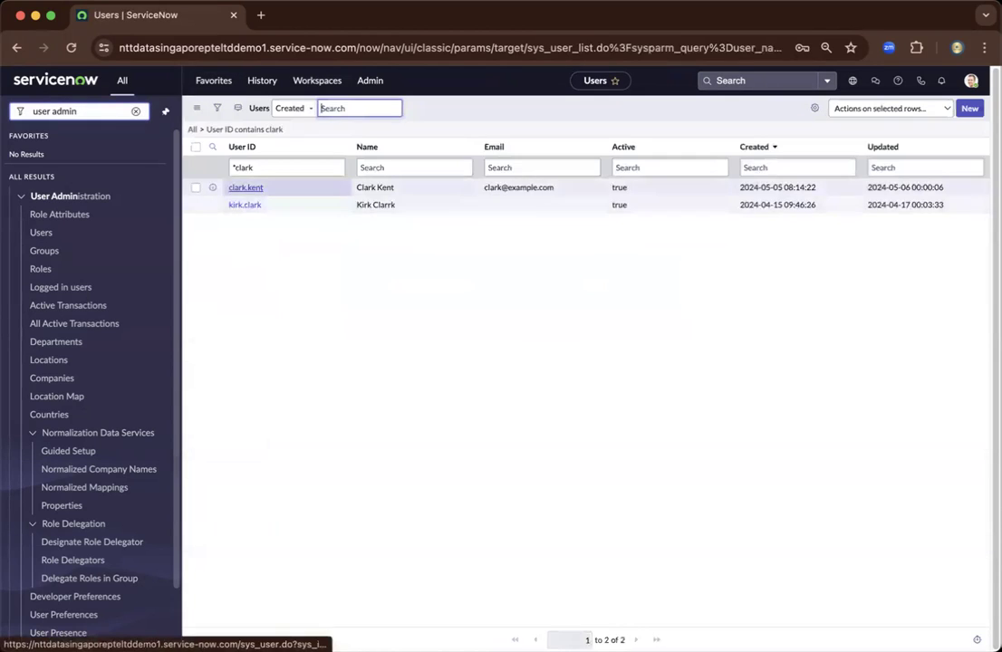
click(244, 188)
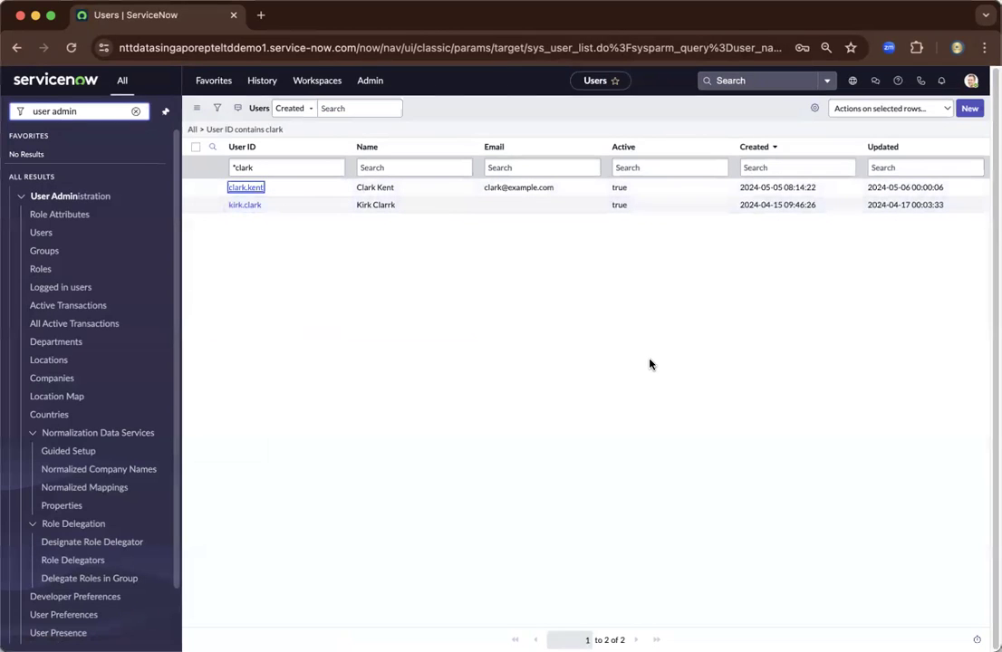
- Open the existing user's record and start editing its Roles list
key(Return)
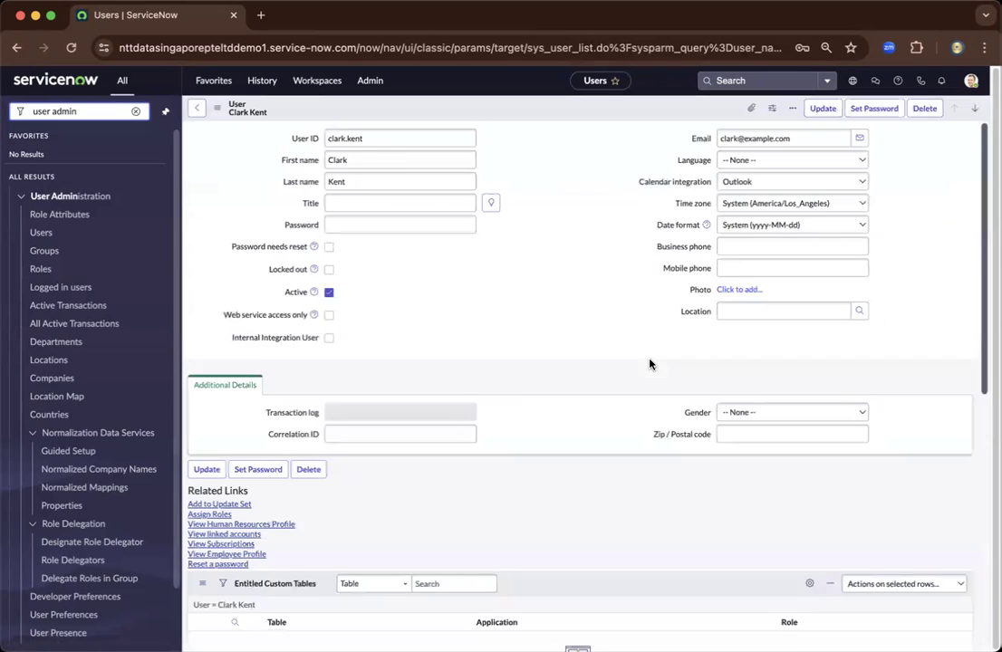
scroll(453, 426, down, 1)
click(302, 532)
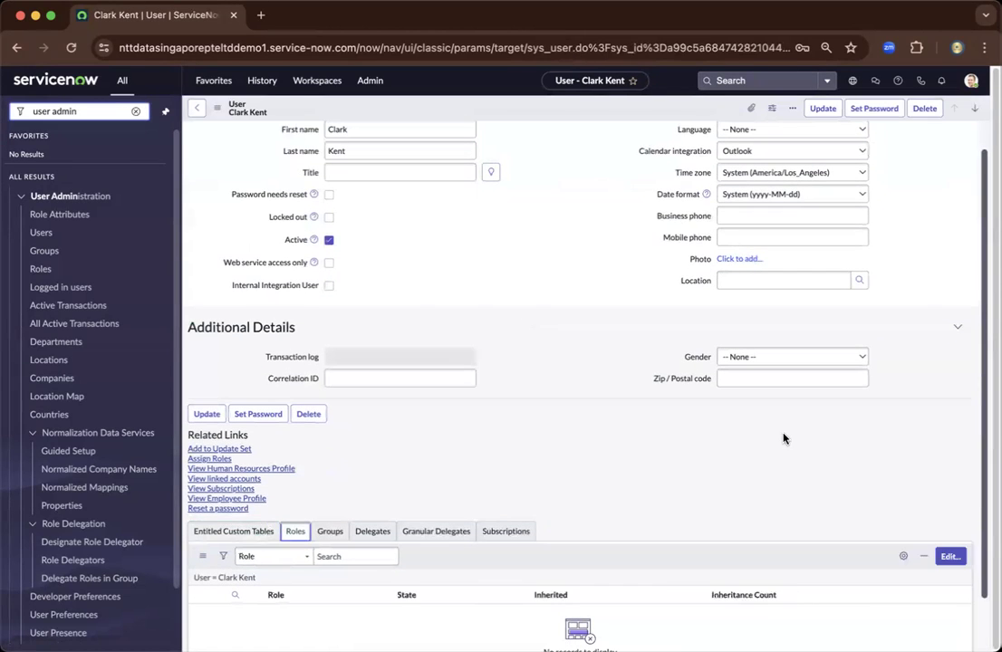
scroll(782, 438, down, 1)
click(948, 497)
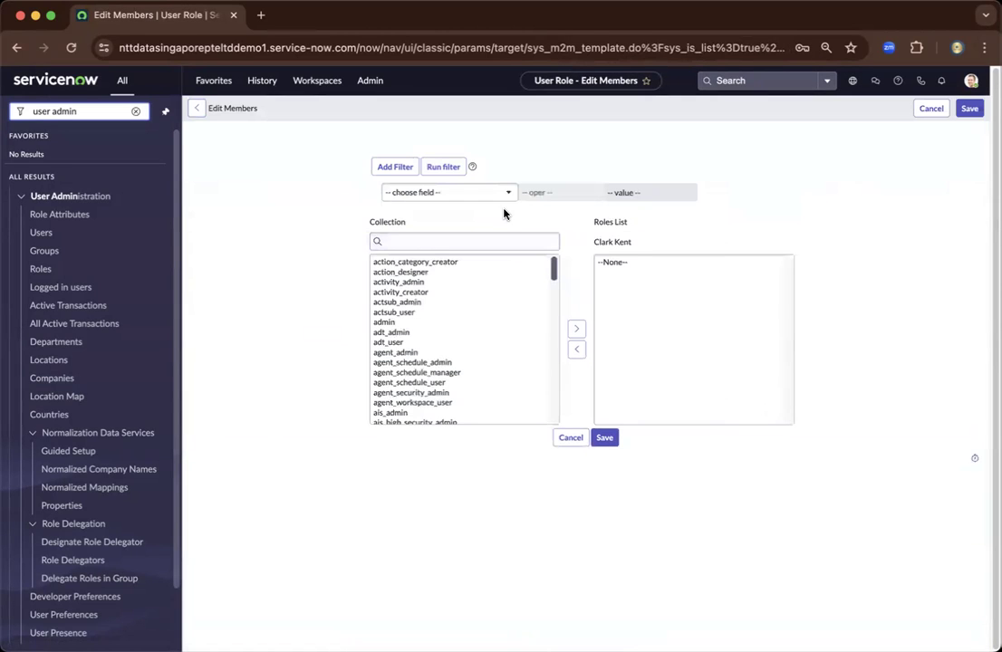
- Add the catalog_admin role found by searching 'cata', then save the user record
click(483, 240)
text(catalog_ad)
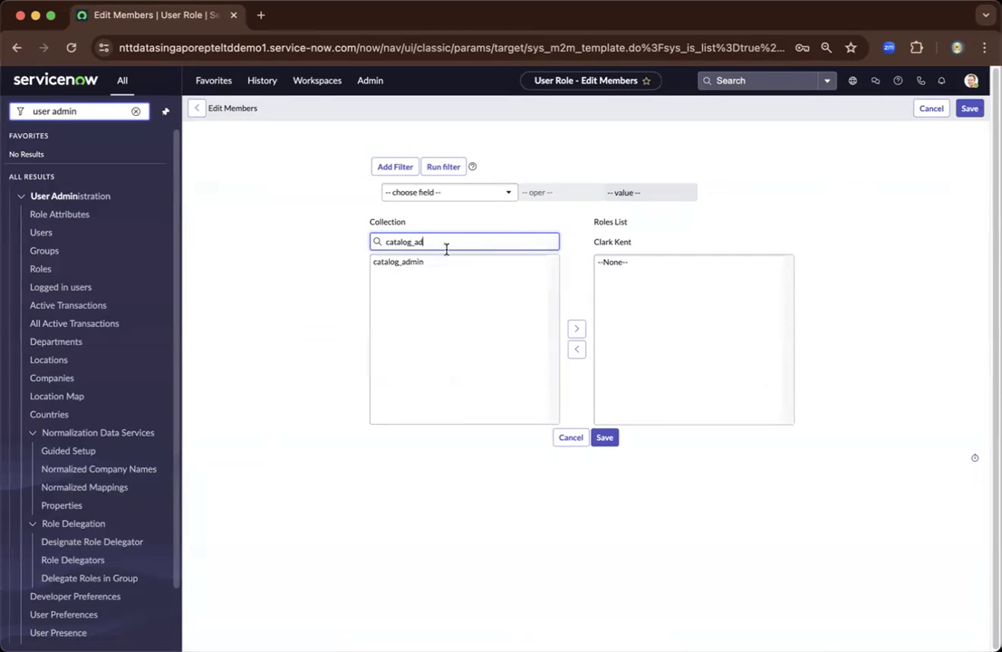
click(408, 261)
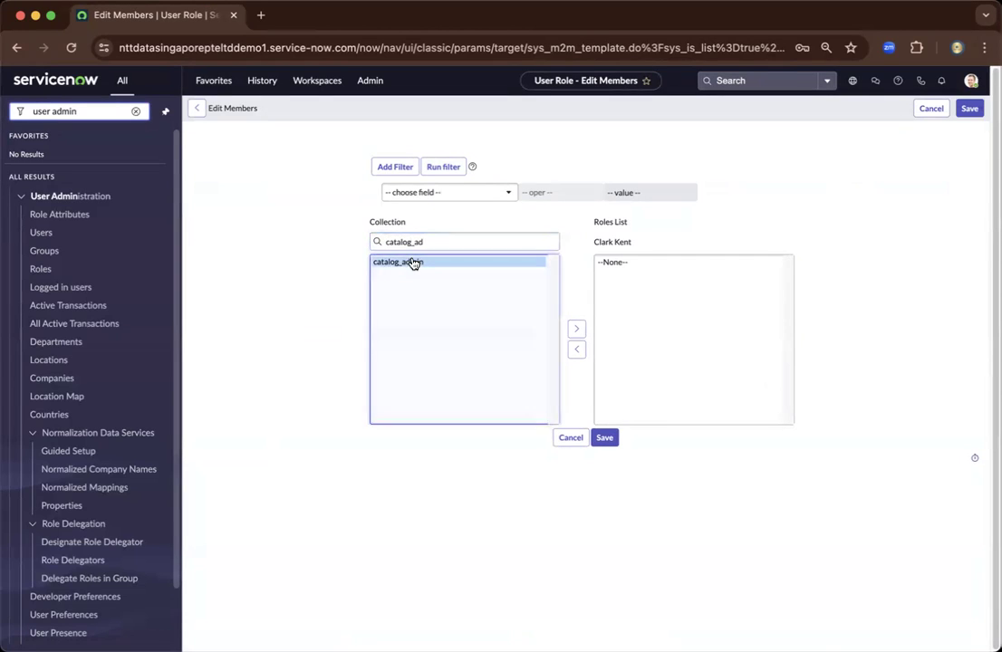
click(569, 329)
click(599, 438)
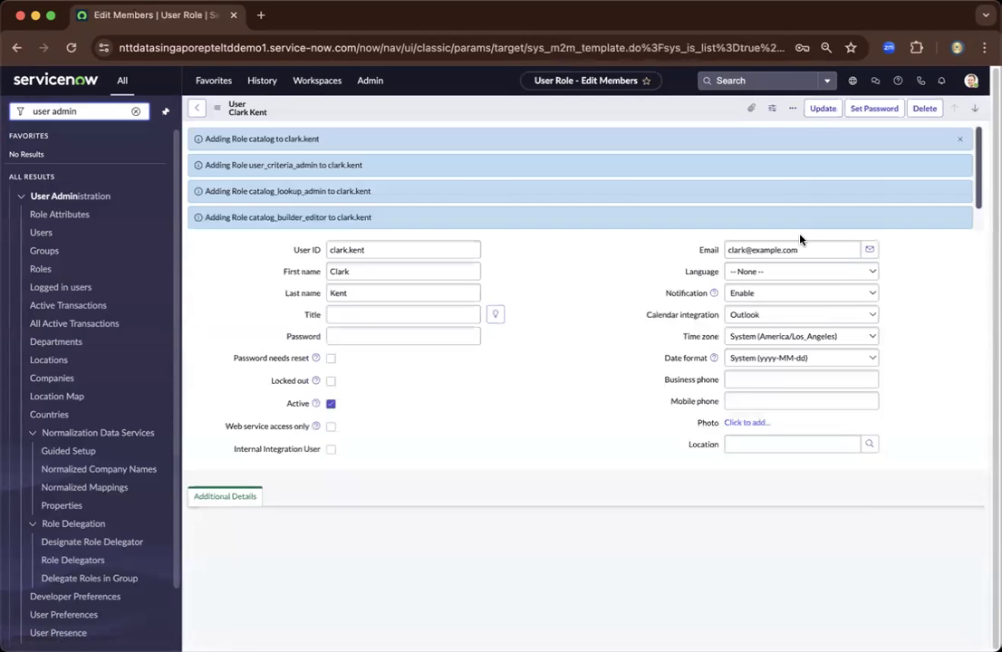
right_click(587, 108)
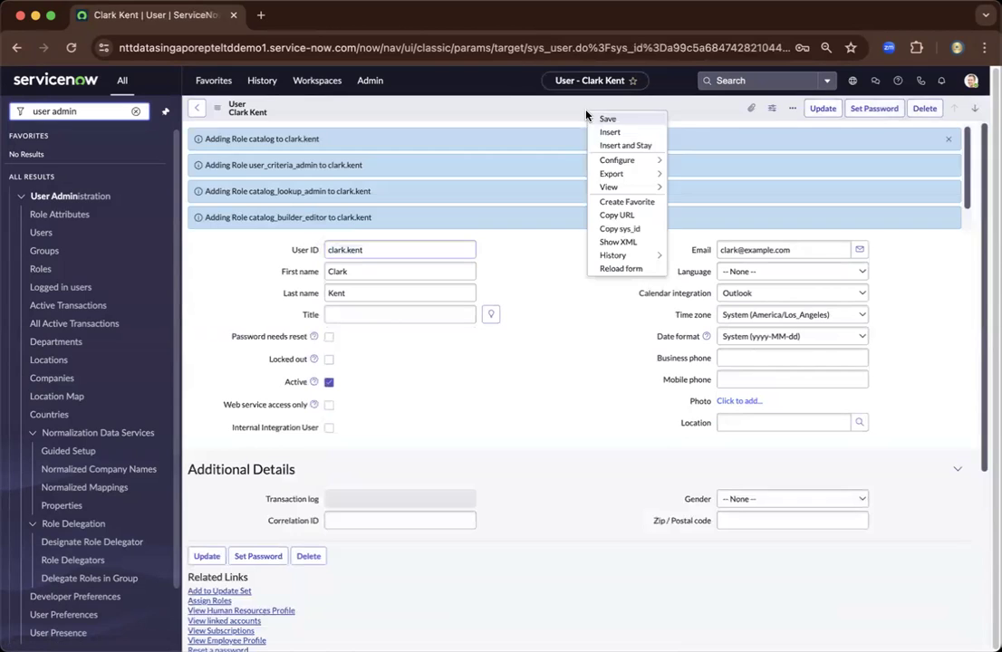
click(625, 120)
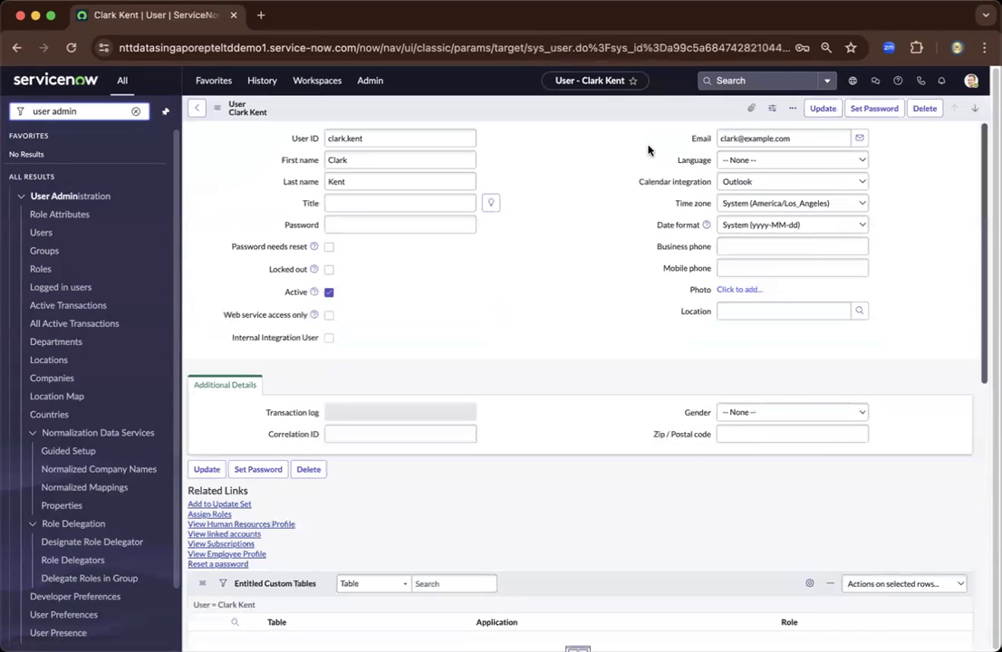
- Impersonate the existing user after searching for them by name in the Impersonate user dialog
click(970, 81)
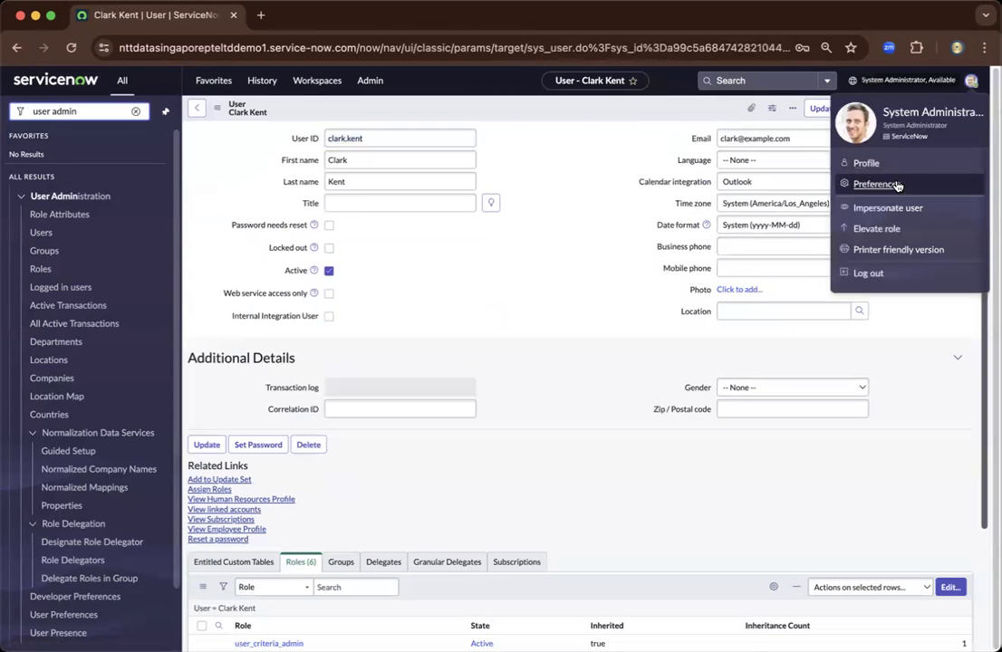
click(887, 209)
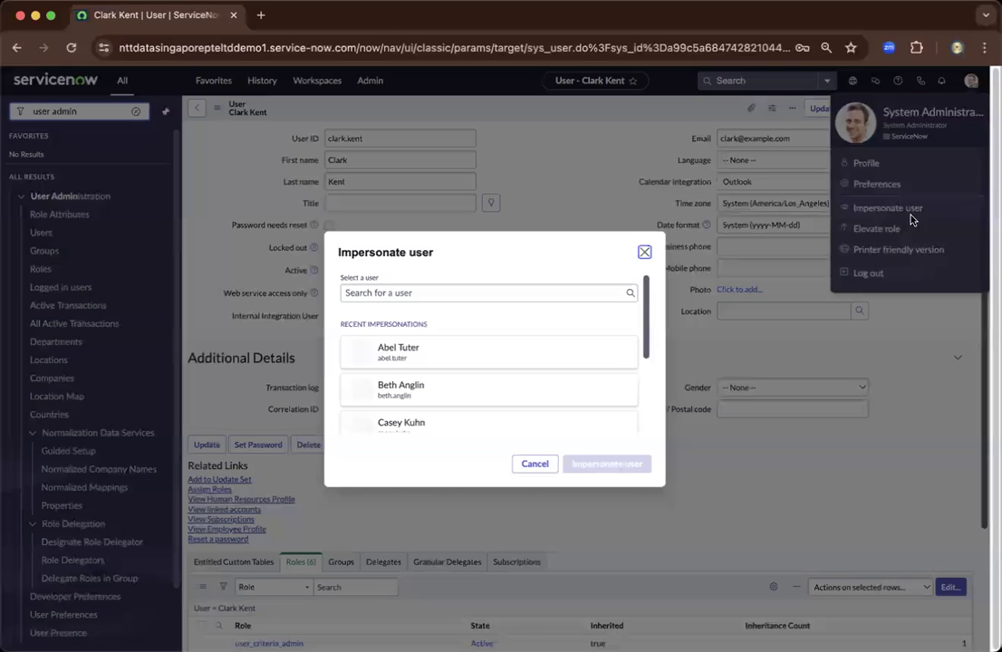
click(463, 290)
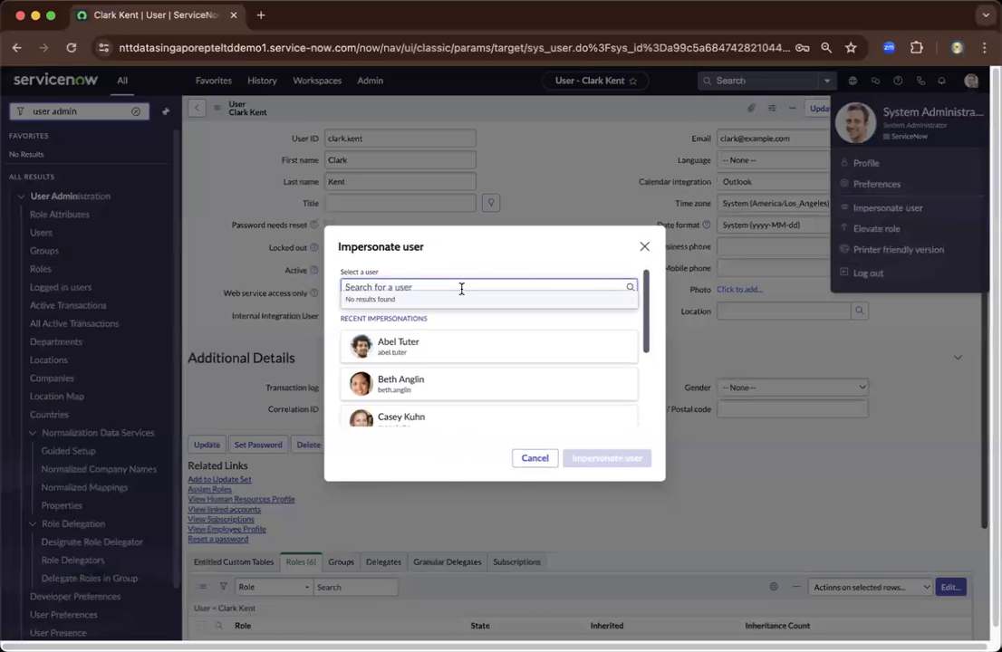
text(clark)
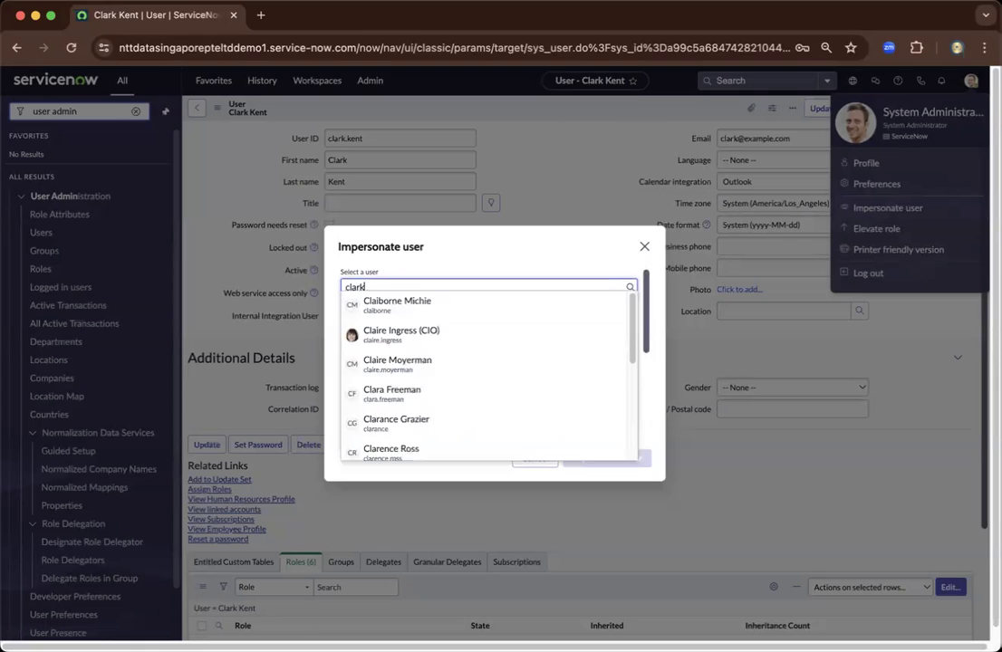
click(457, 317)
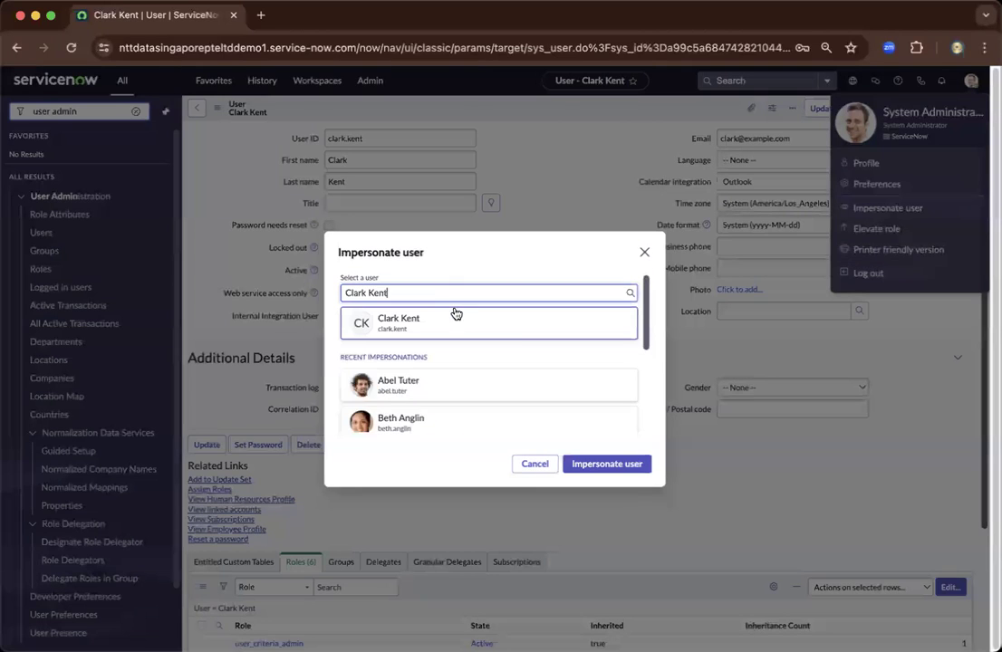
click(584, 465)
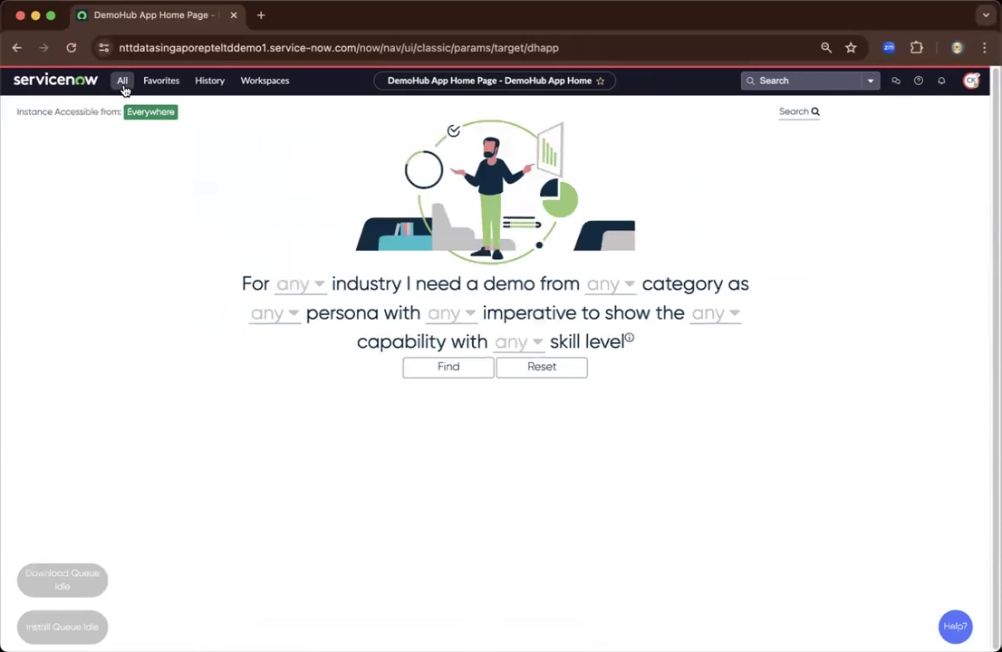
- Close the 'Work your way' welcome tour and filter the All navigator for 'catalog'
click(122, 82)
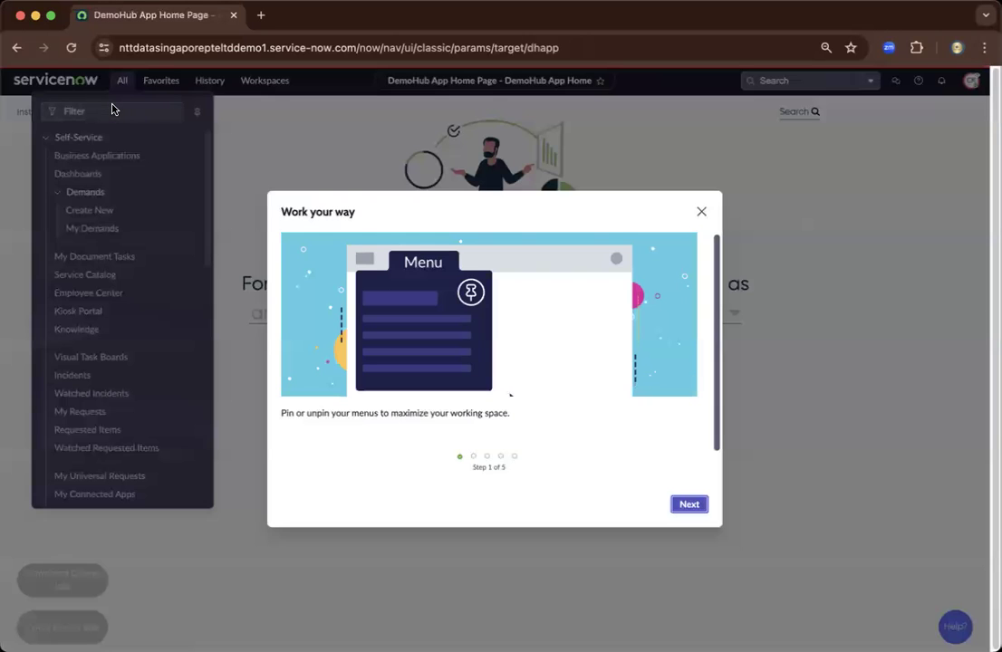
click(700, 212)
click(123, 81)
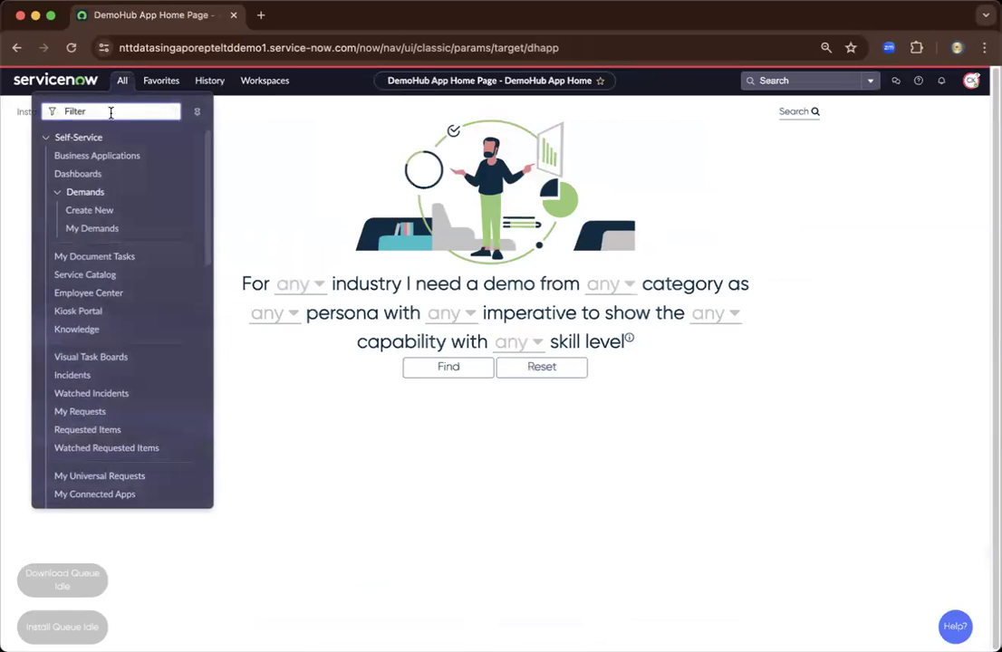
text(catalog)
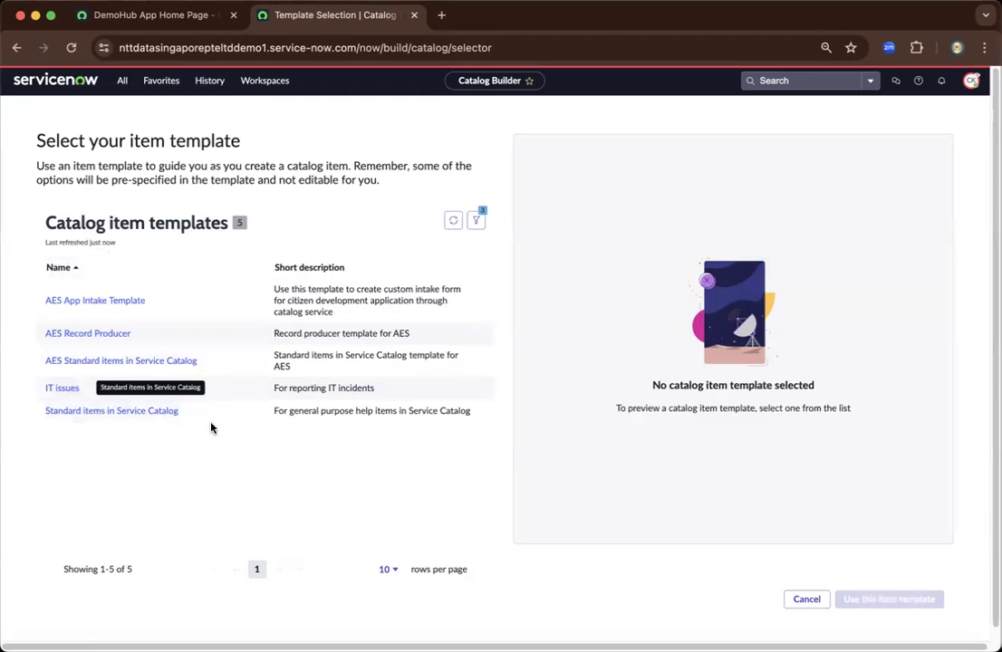
- Select the Standard items in Service Catalog template and scroll through its preview
click(211, 418)
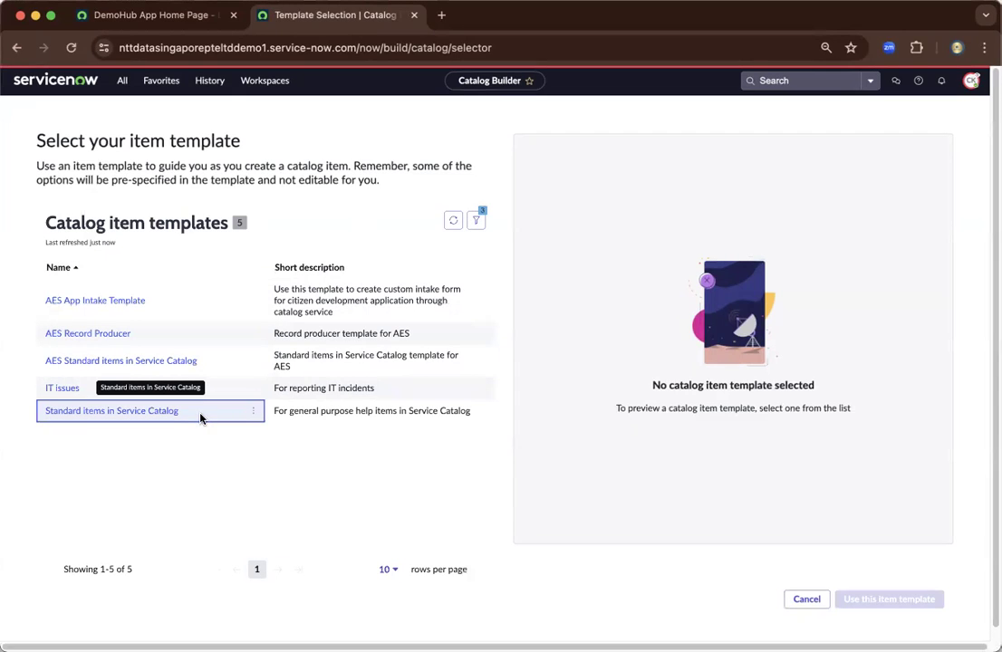
click(161, 416)
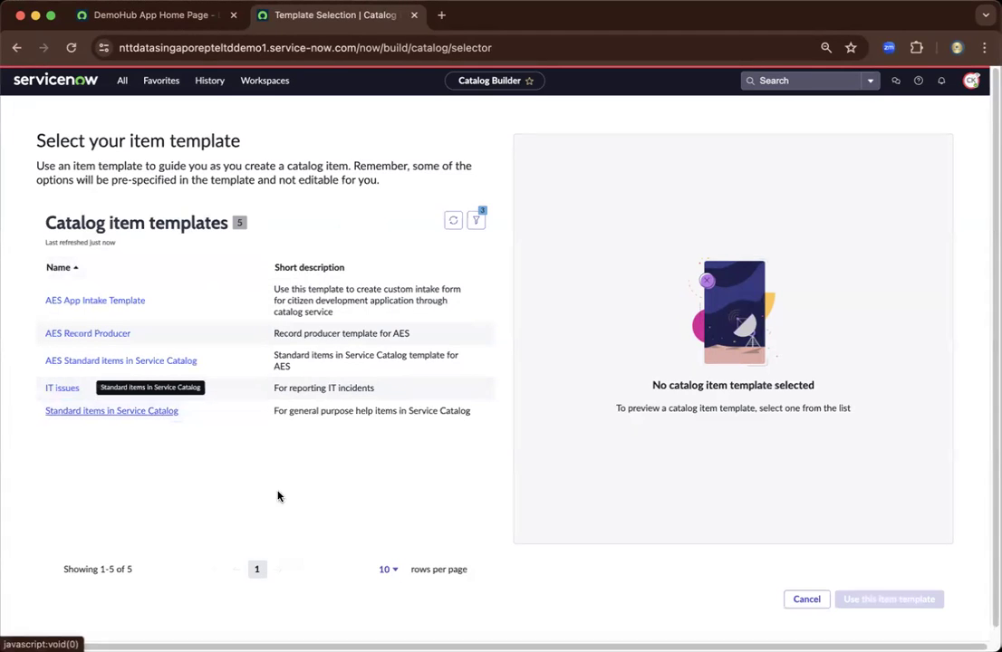
click(164, 419)
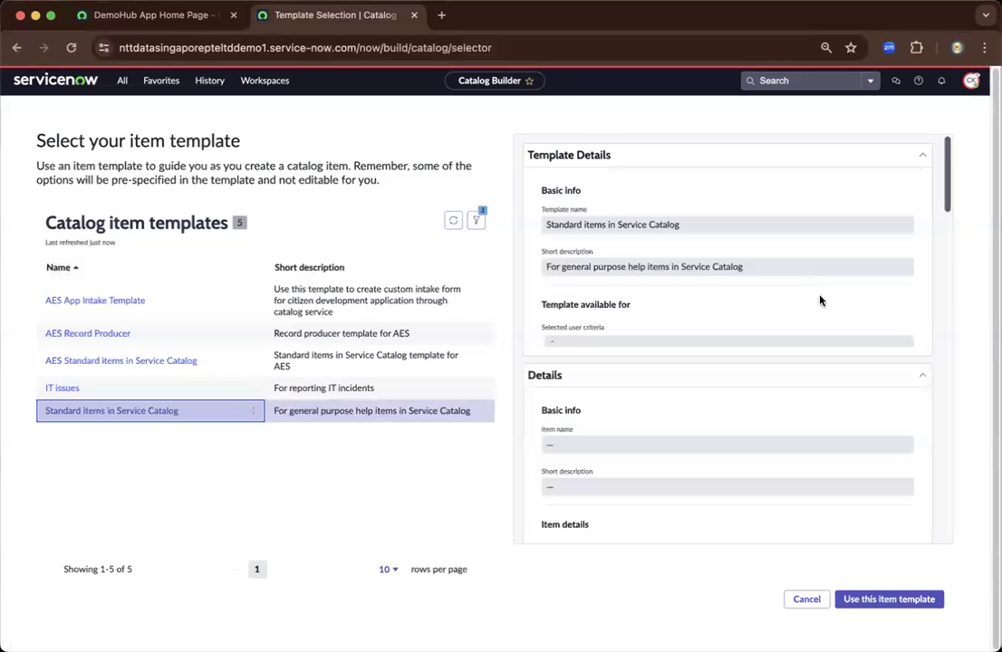
scroll(880, 333, down, 5)
scroll(880, 333, down, 10)
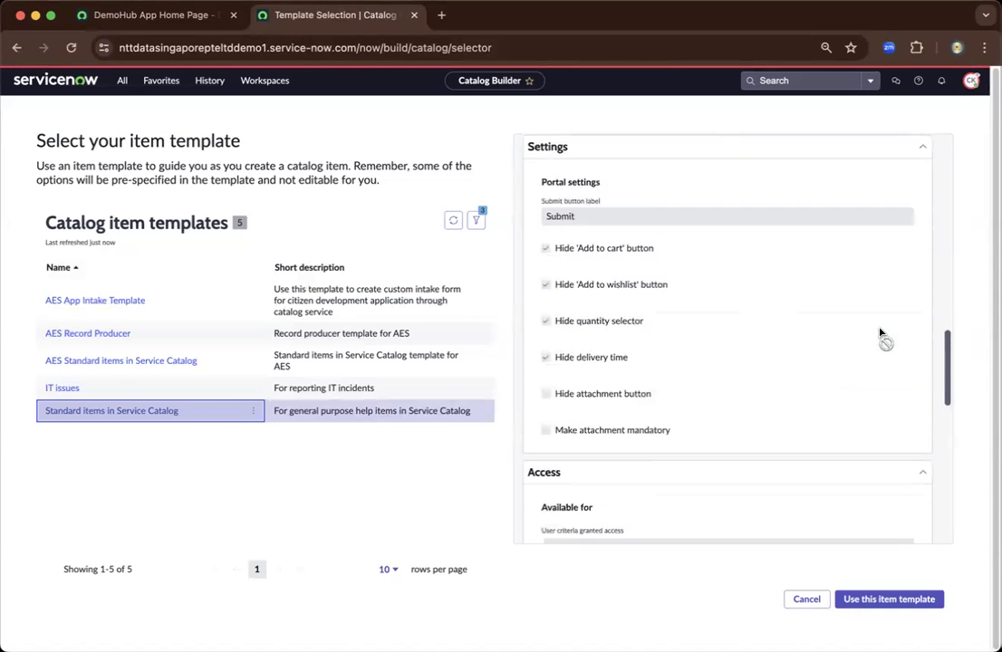
scroll(874, 330, up, 15)
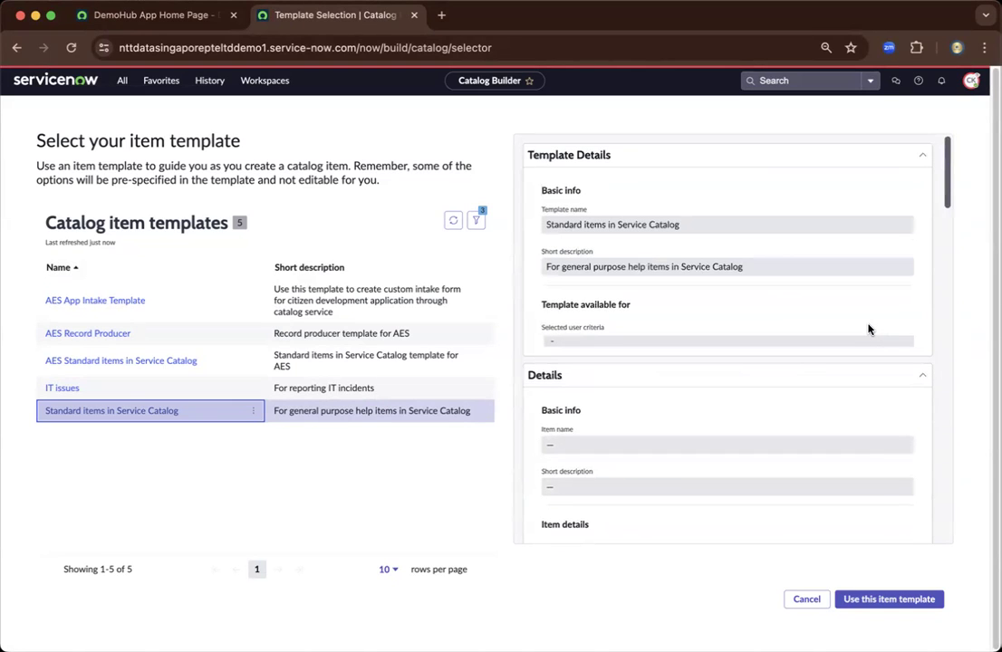
scroll(868, 329, down, 5)
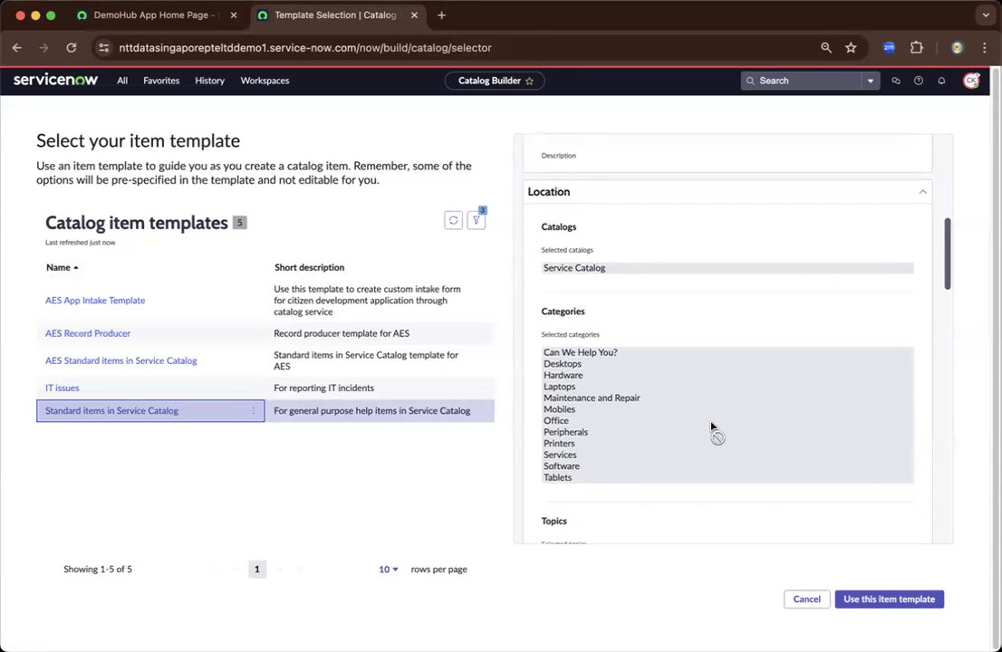
scroll(711, 427, down, 2)
scroll(711, 427, down, 10)
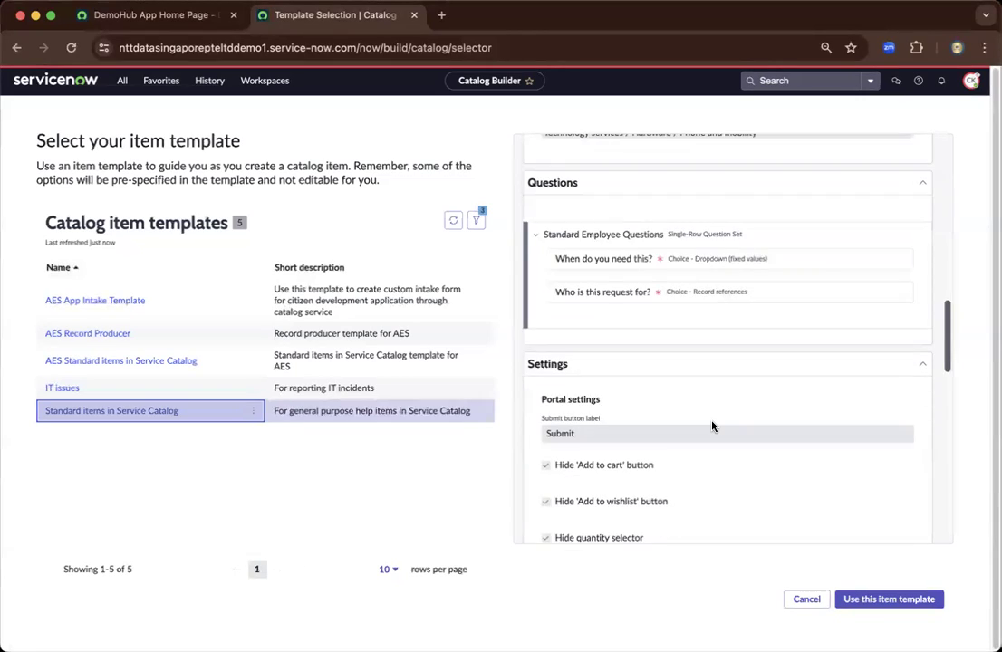
scroll(712, 426, down, 6)
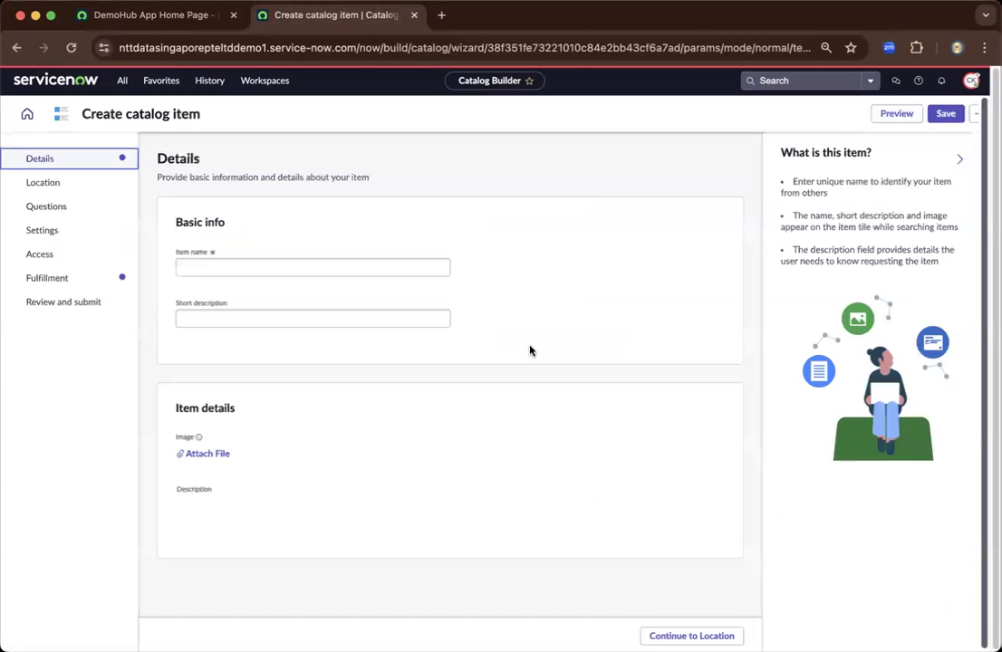
- Enter item name 'Huwaei Mobile' and a short description for the catalog item
click(412, 266)
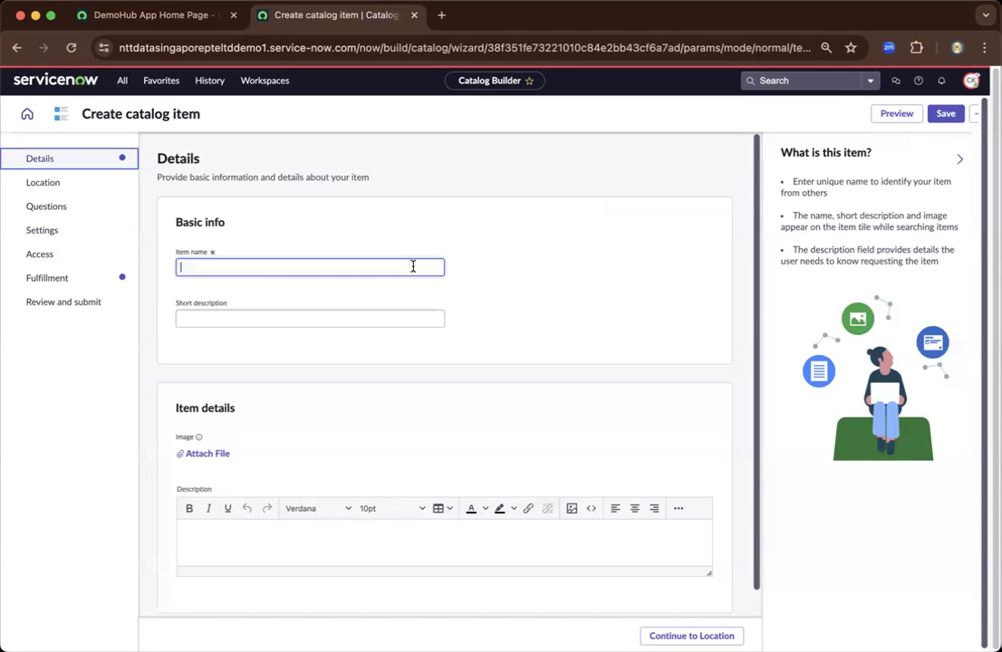
text(Huwaei Mobile)
click(391, 315)
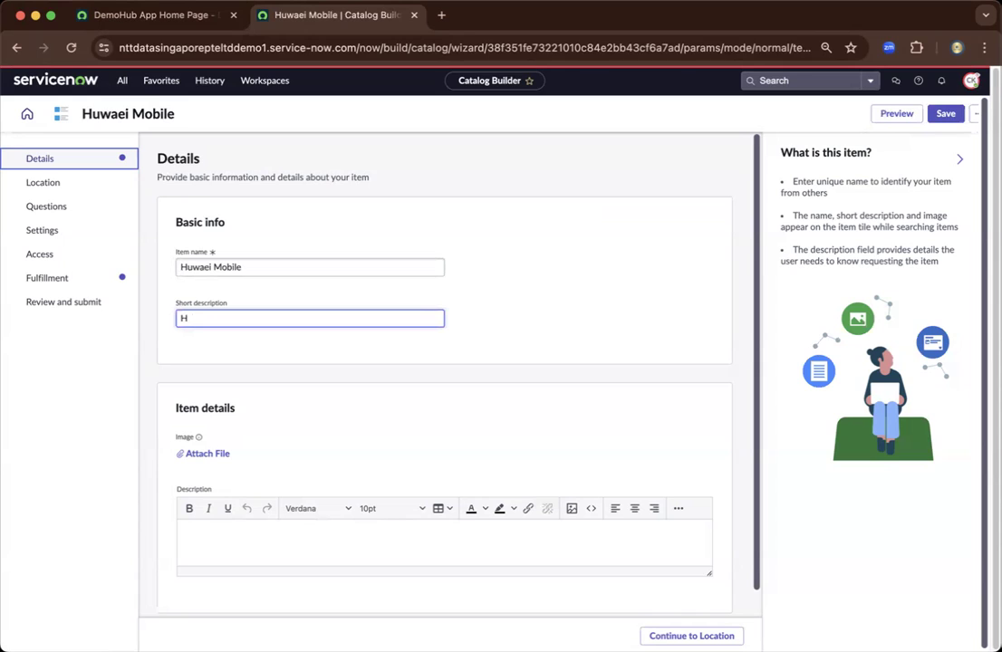
text(Huawaei Mobile Short Description)
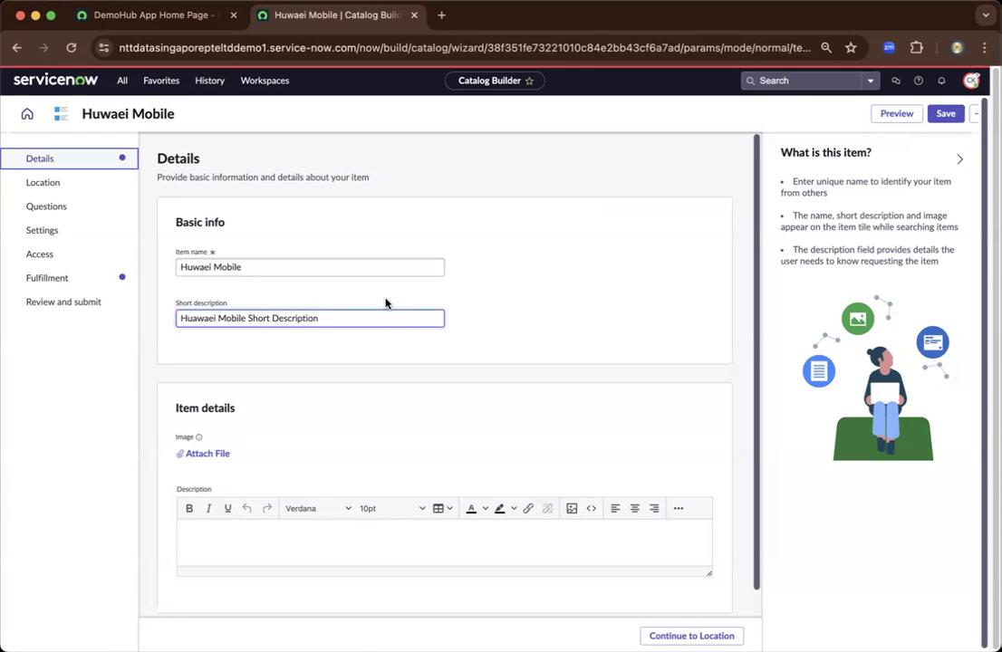
click(322, 332)
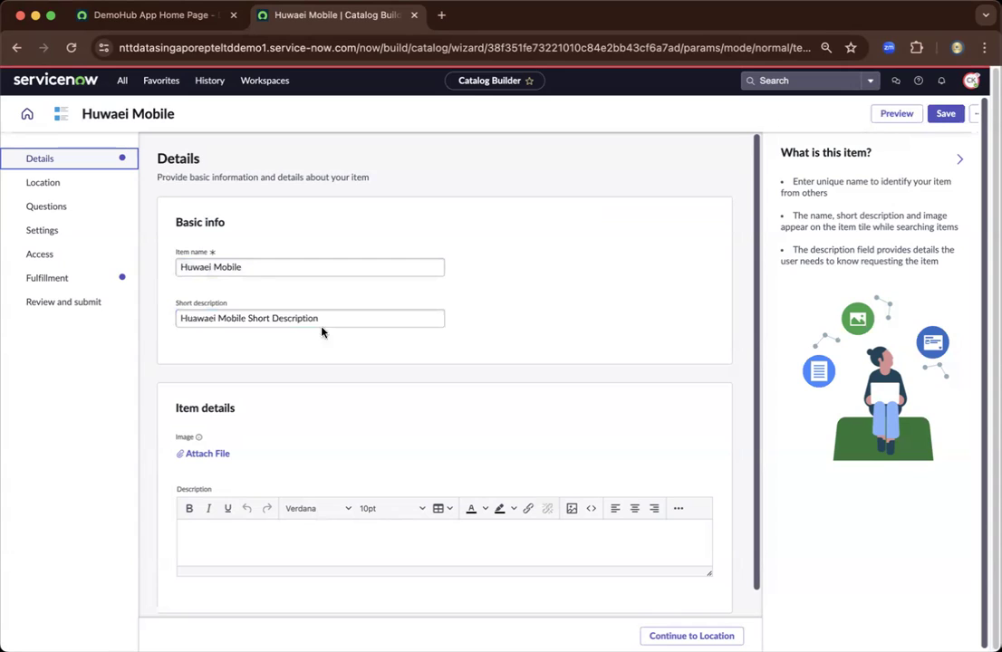
click(260, 267)
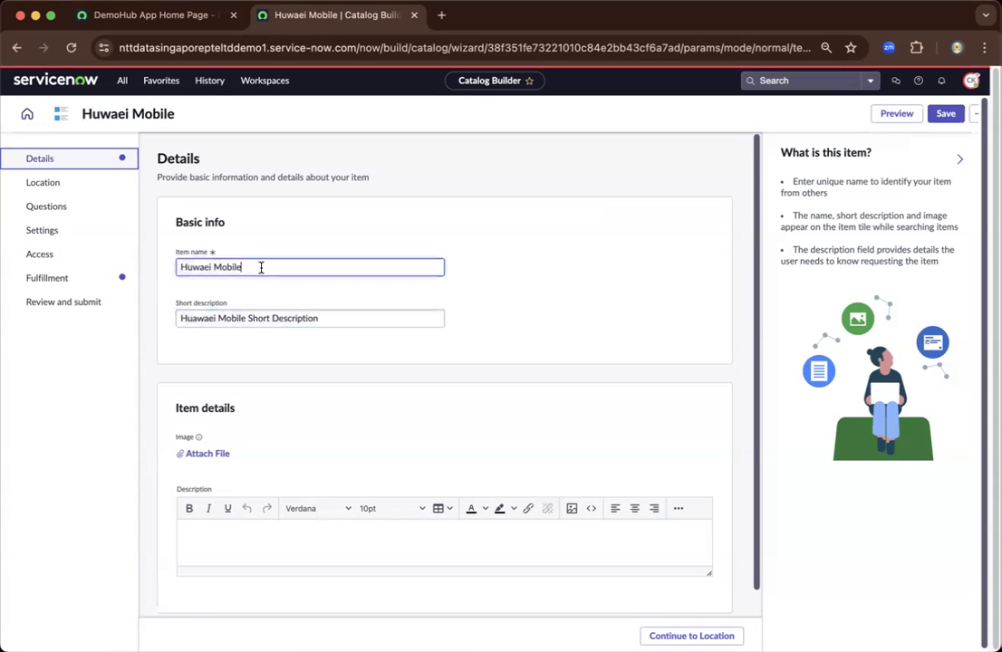
triple_click(261, 268)
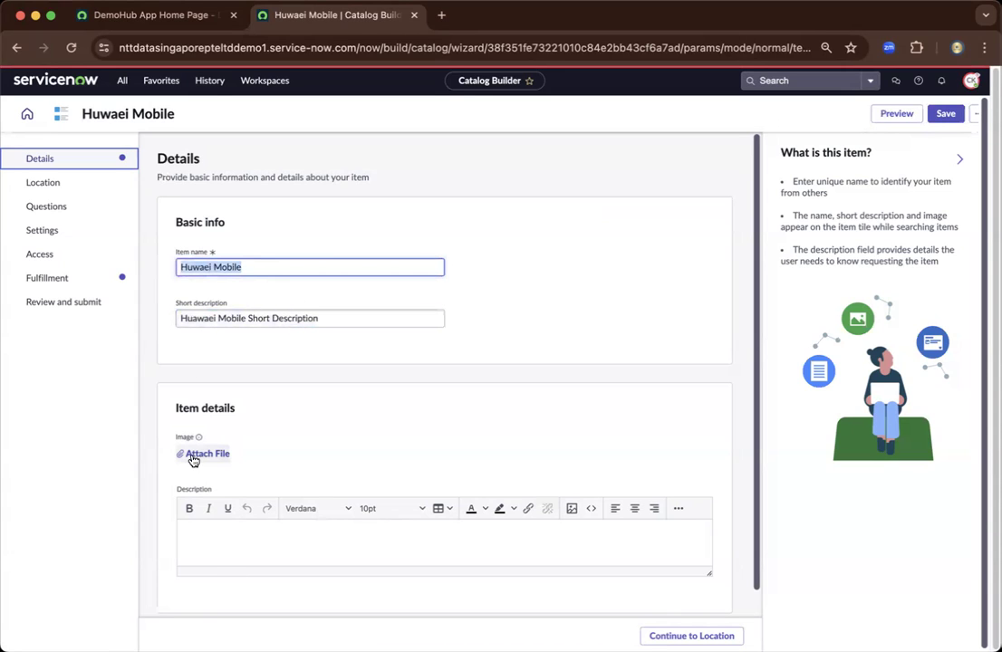
- Write 'more detailed descrioption' in the Description editor
click(223, 537)
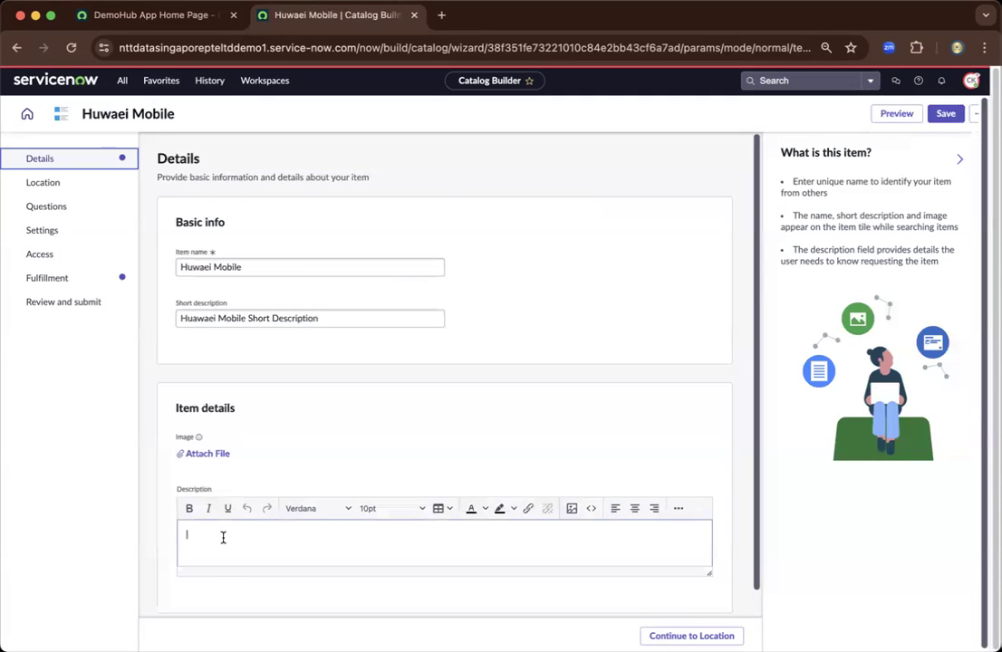
text(more detailed description)
scroll(688, 544, down, 1)
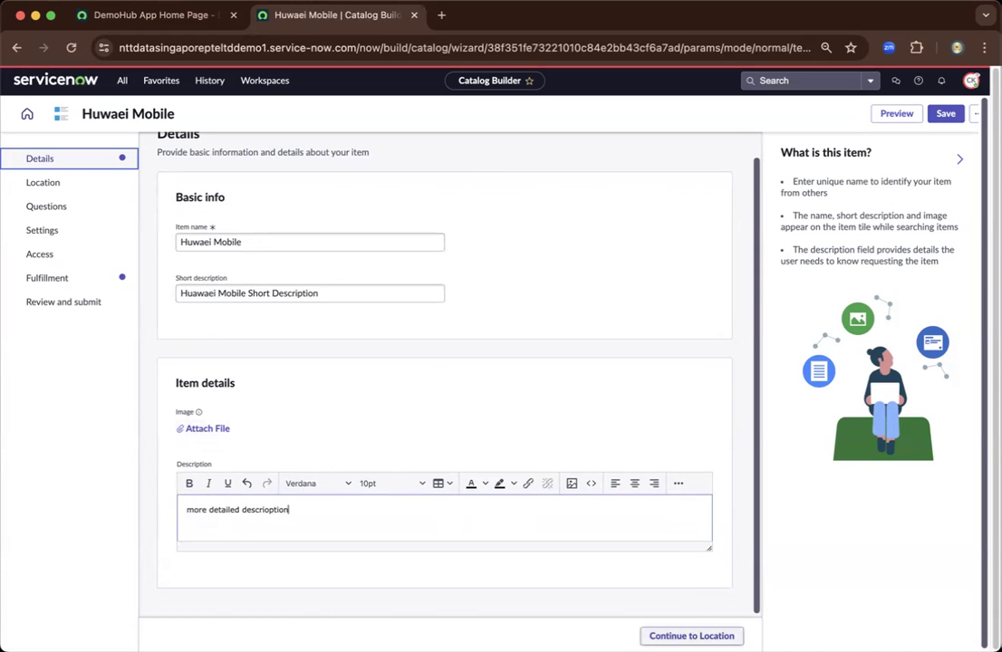
- Go to the Location step and review Service Catalog, its twelve categories and topics
click(691, 636)
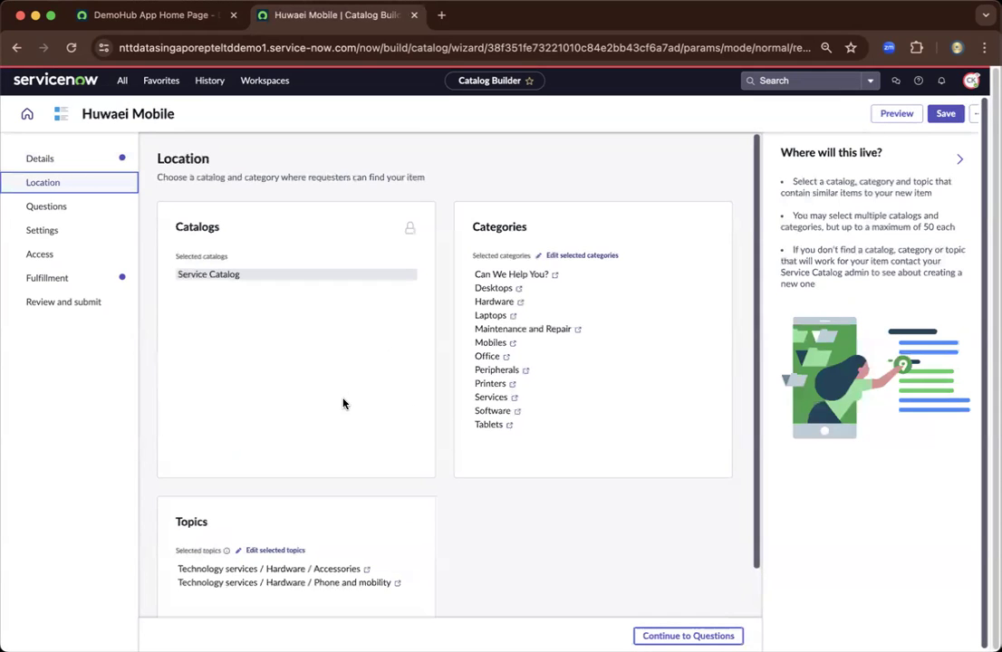
scroll(348, 401, down, 1)
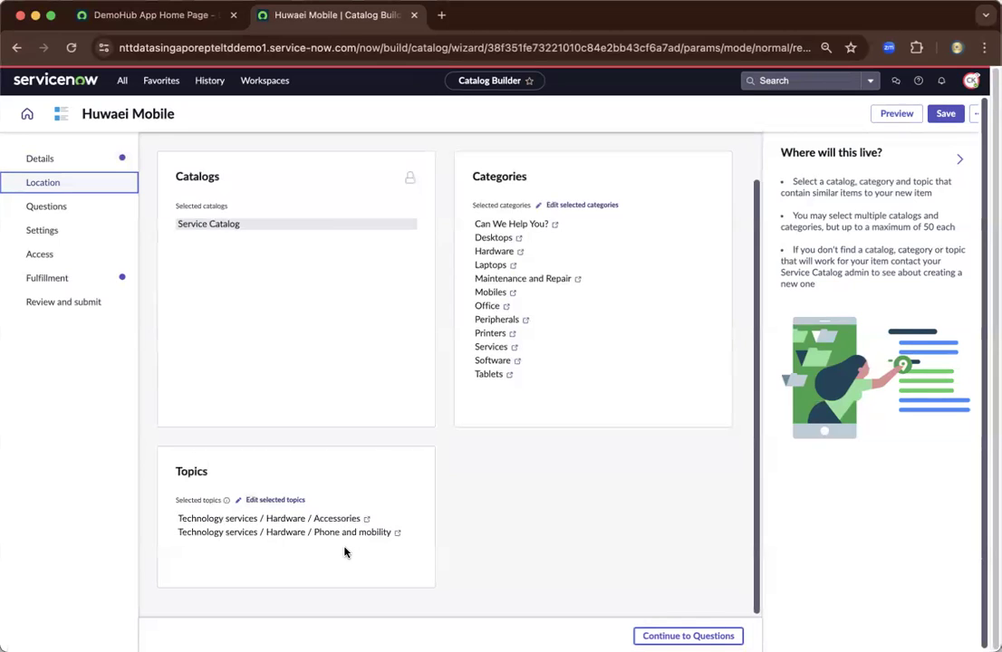
- On the Questions step, insert a new Text question with the Single-line subtype
click(77, 208)
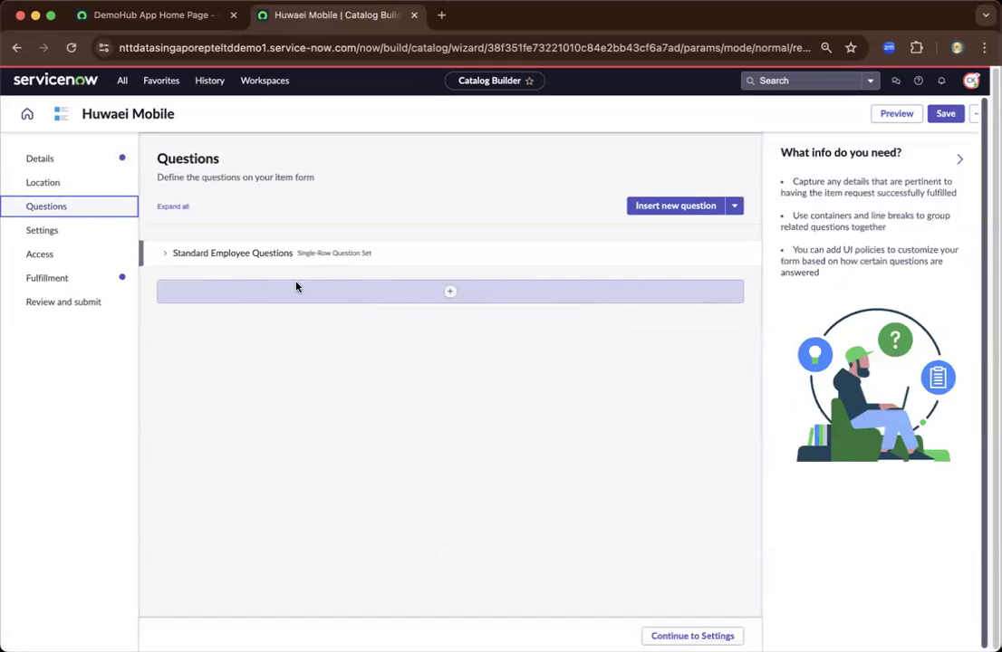
click(451, 292)
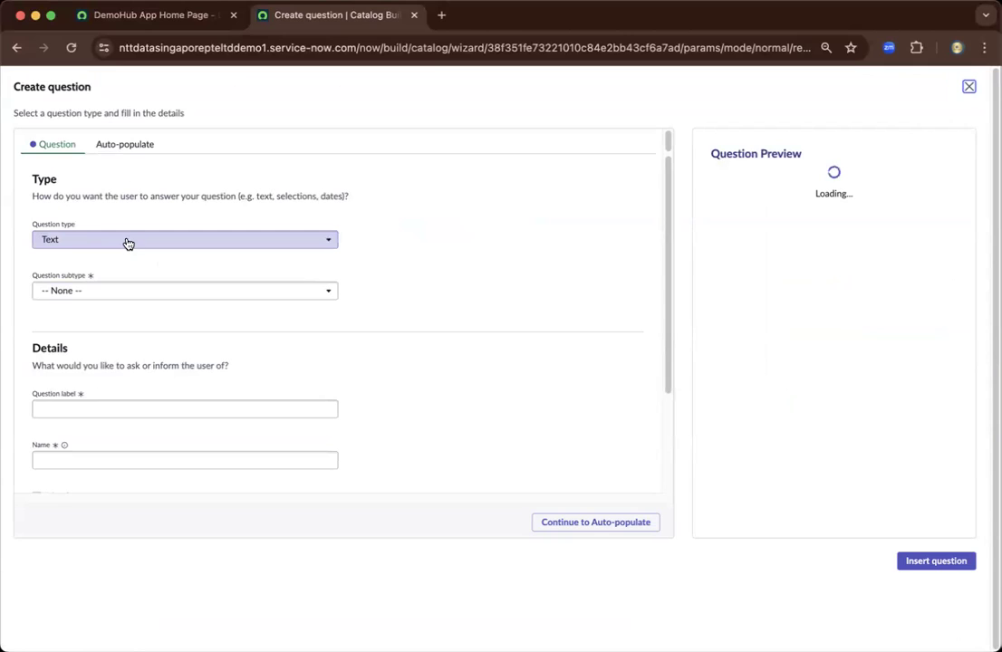
click(135, 242)
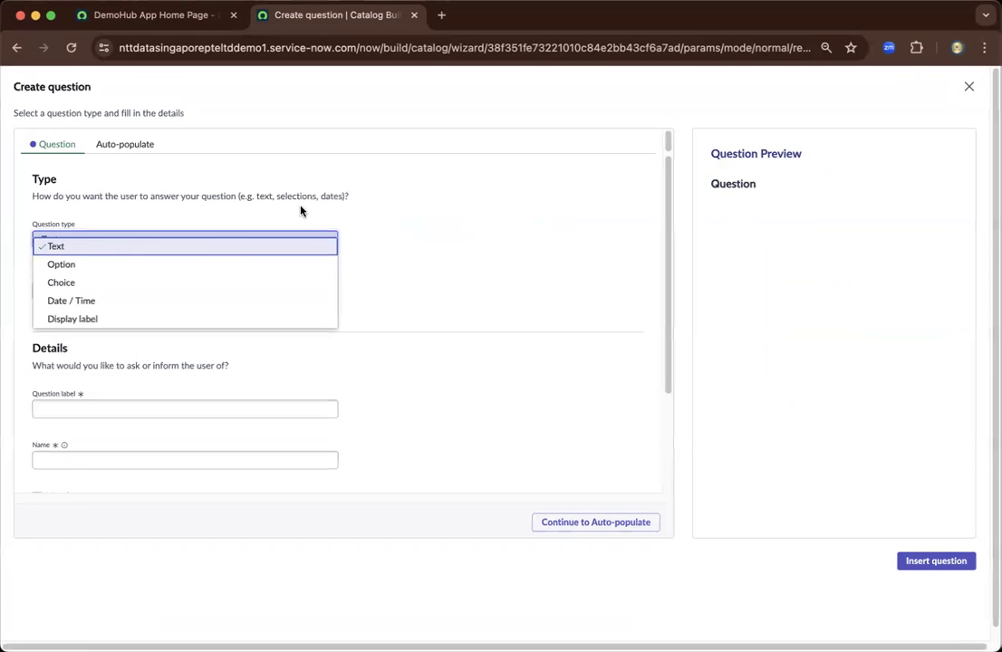
click(217, 245)
click(259, 291)
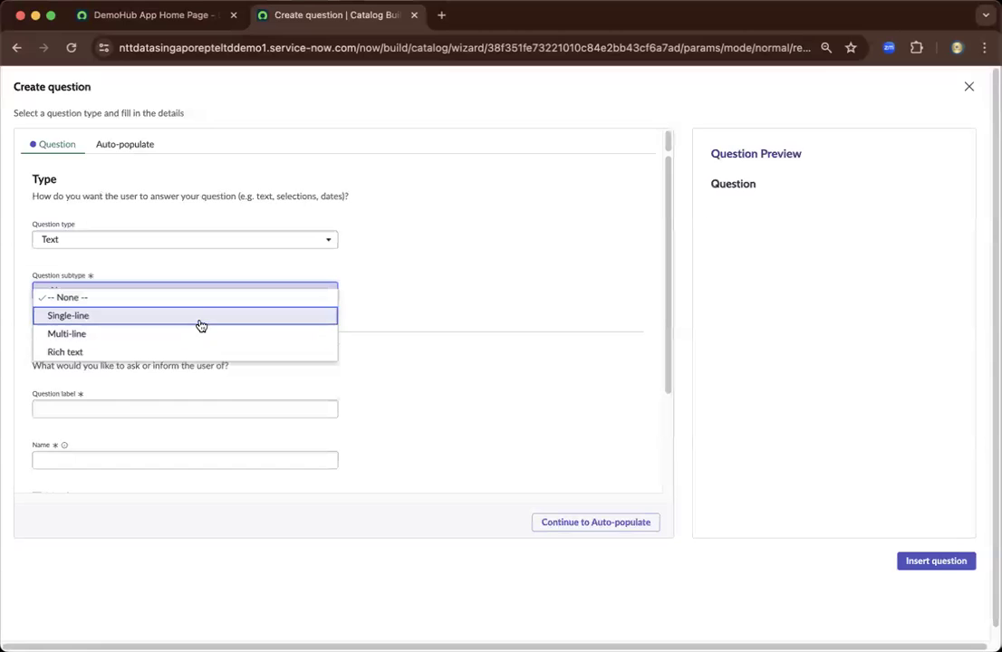
click(199, 317)
- Label the question 'How many mobile whill you need?' and check the auto-filled name how_many_mobile_whill_you_need
click(148, 409)
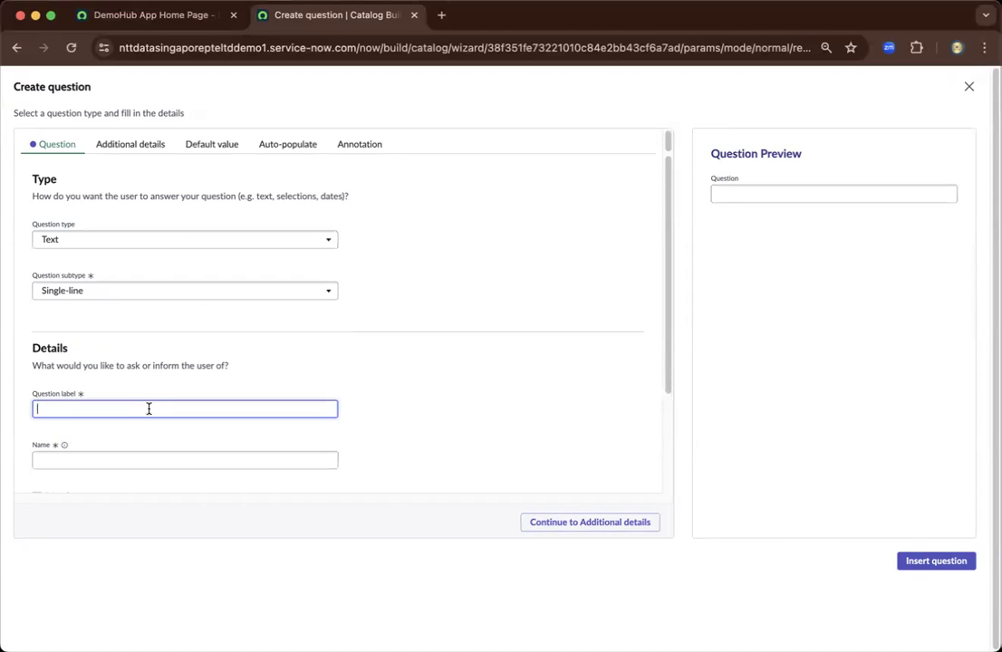
text(How many mobile whill you need?)
click(152, 437)
click(196, 460)
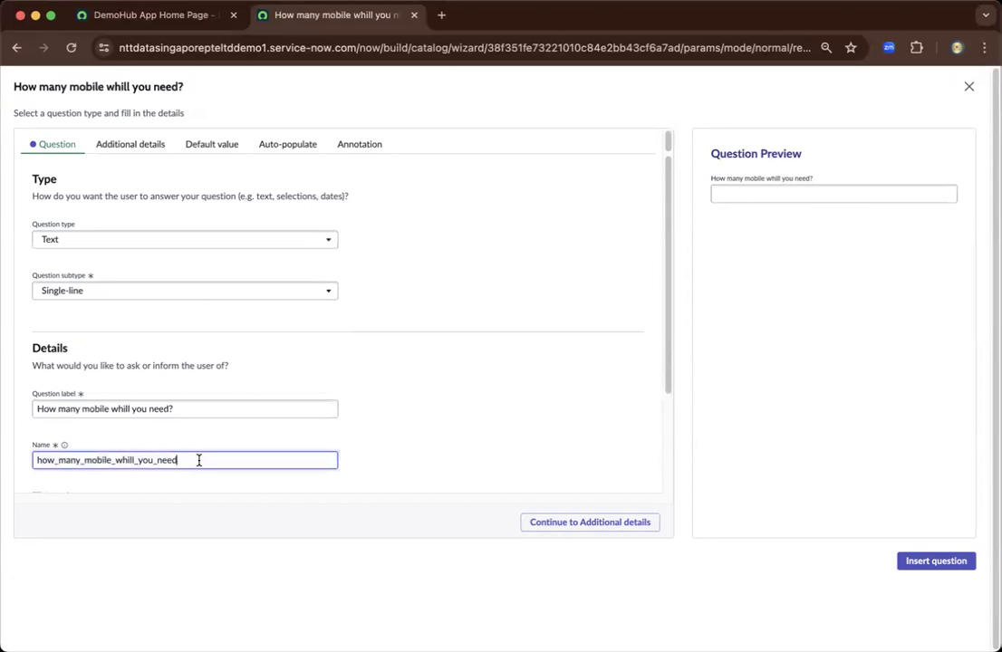
drag(199, 460, 27, 461)
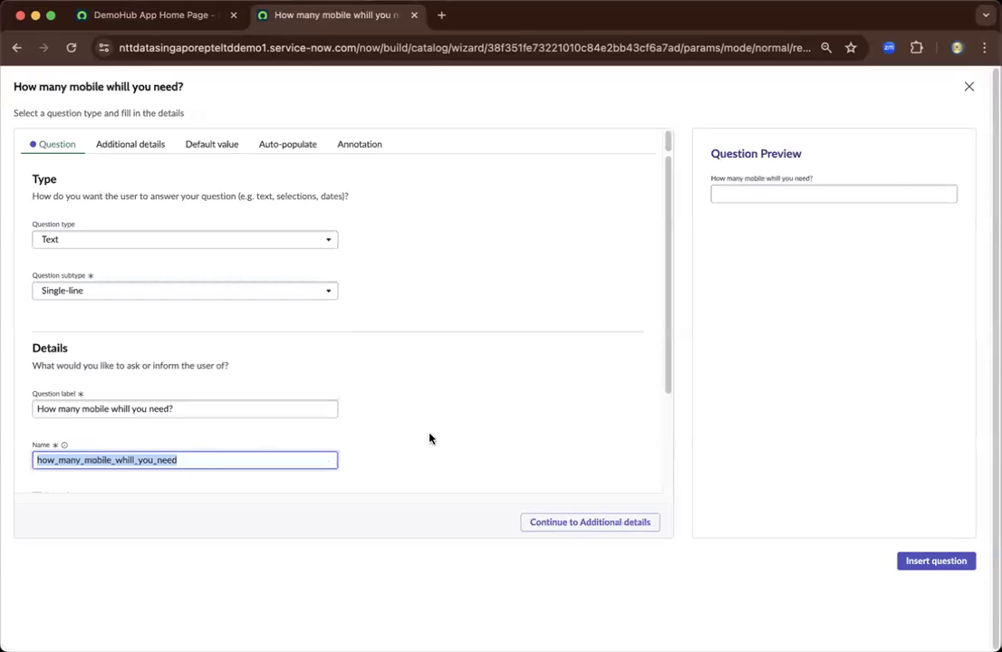
scroll(462, 431, down, 3)
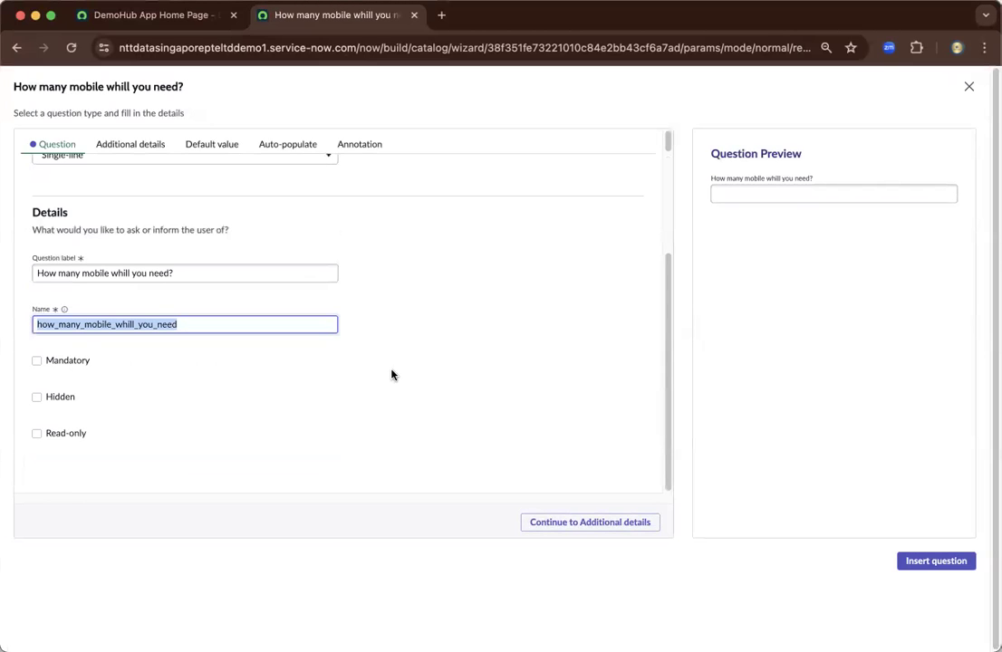
scroll(467, 381, up, 3)
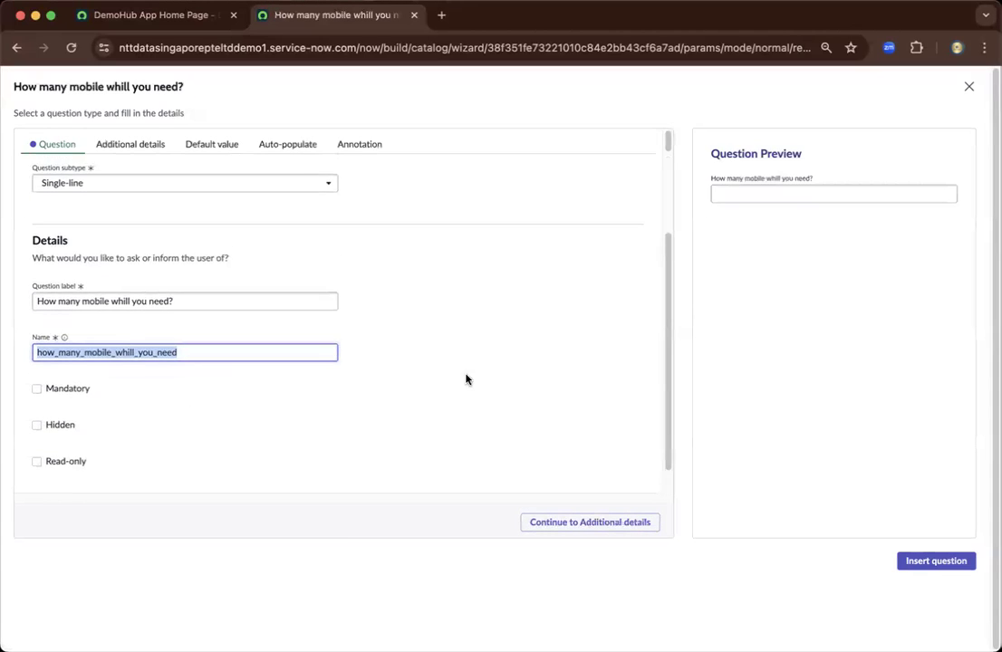
- Leave the question's text validation empty in the Additional details settings
click(576, 523)
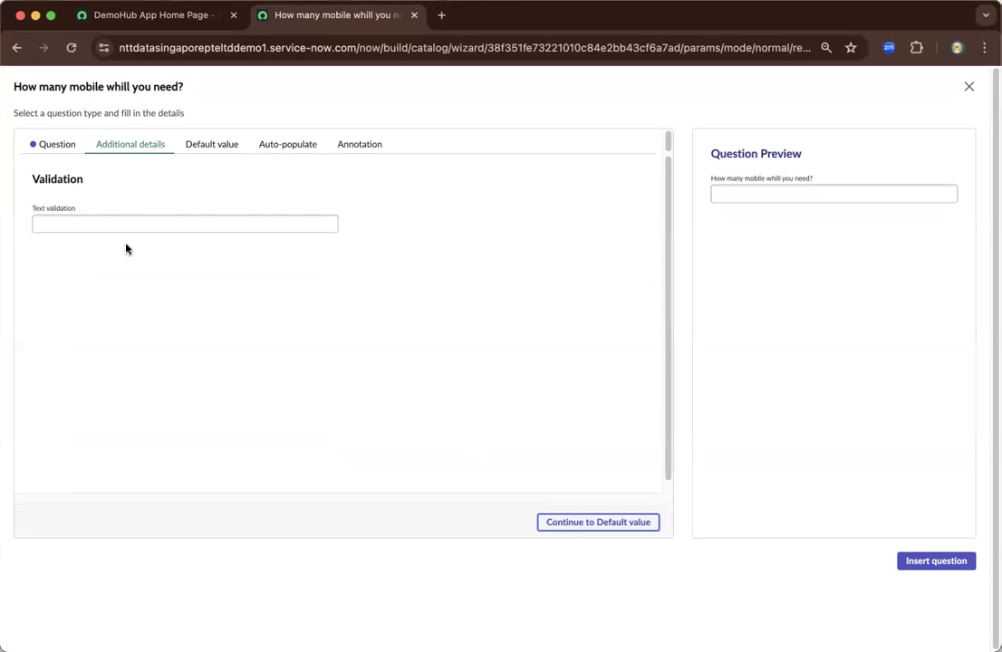
click(114, 221)
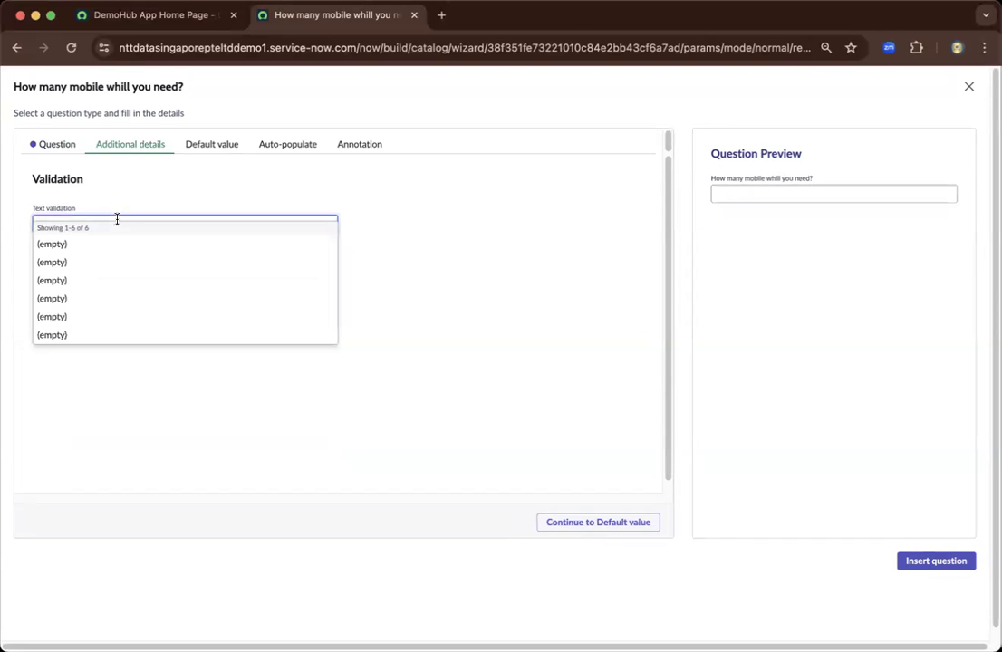
click(199, 193)
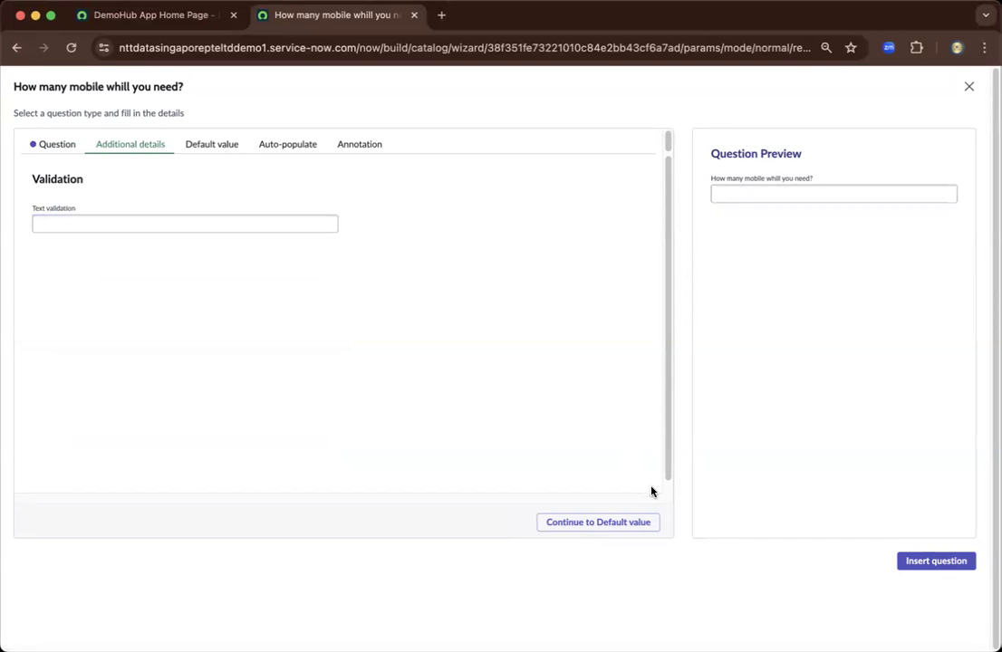
- Leave the default value blank and keep the auto-populate dependency at None
click(594, 524)
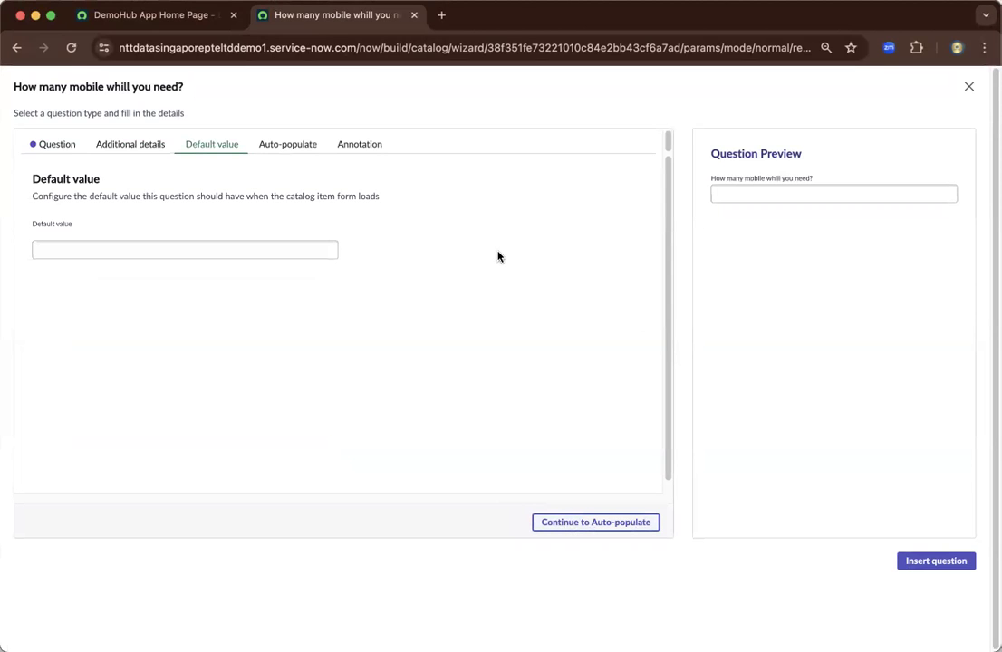
click(586, 524)
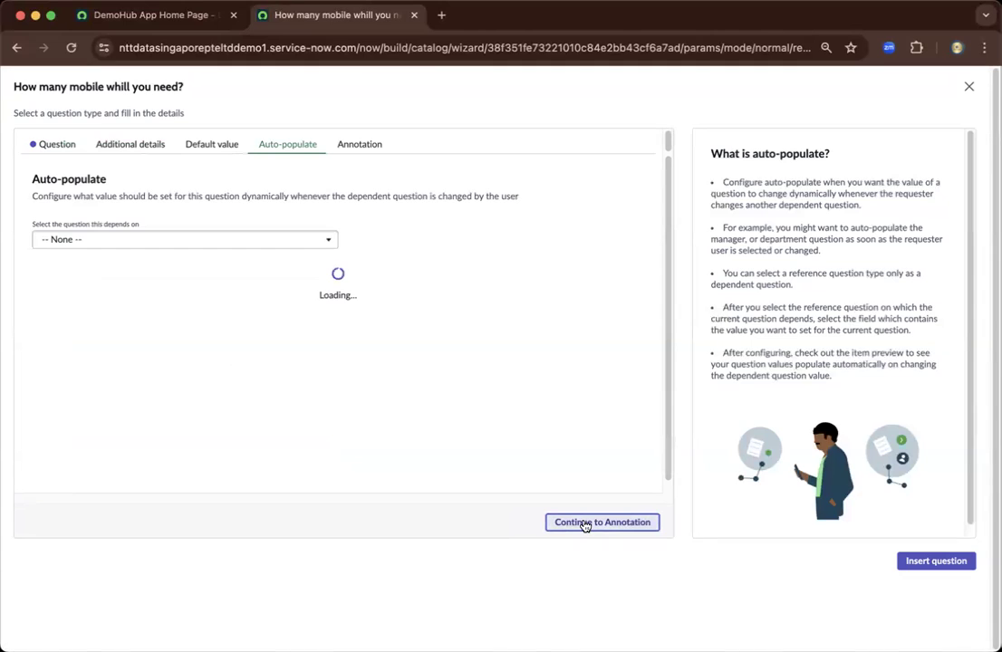
click(328, 241)
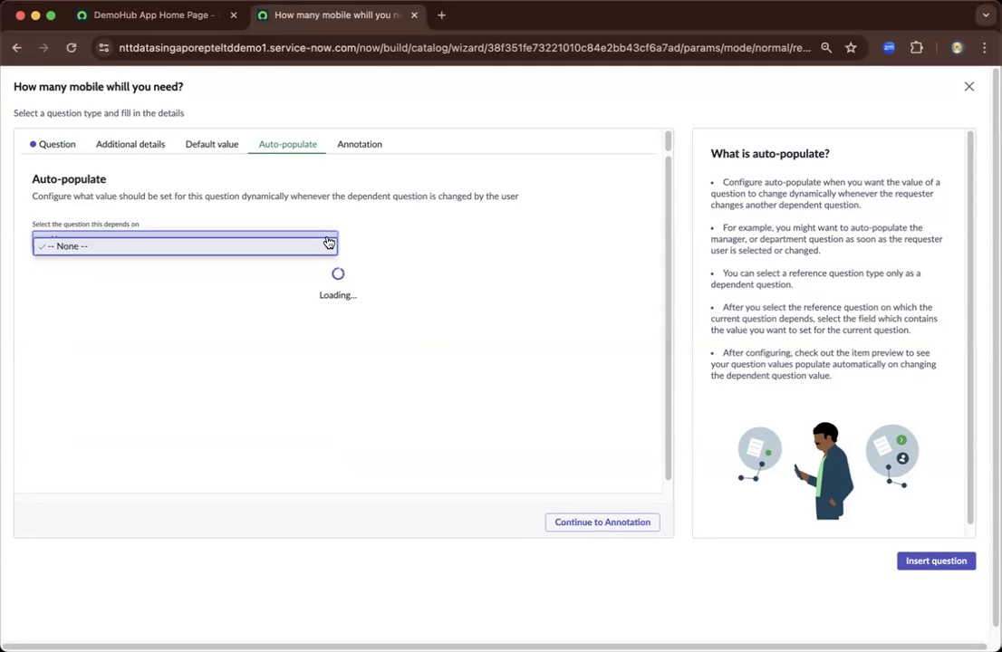
click(328, 243)
- Bring up the question's Annotation settings and start editing the empty instructions text
click(366, 150)
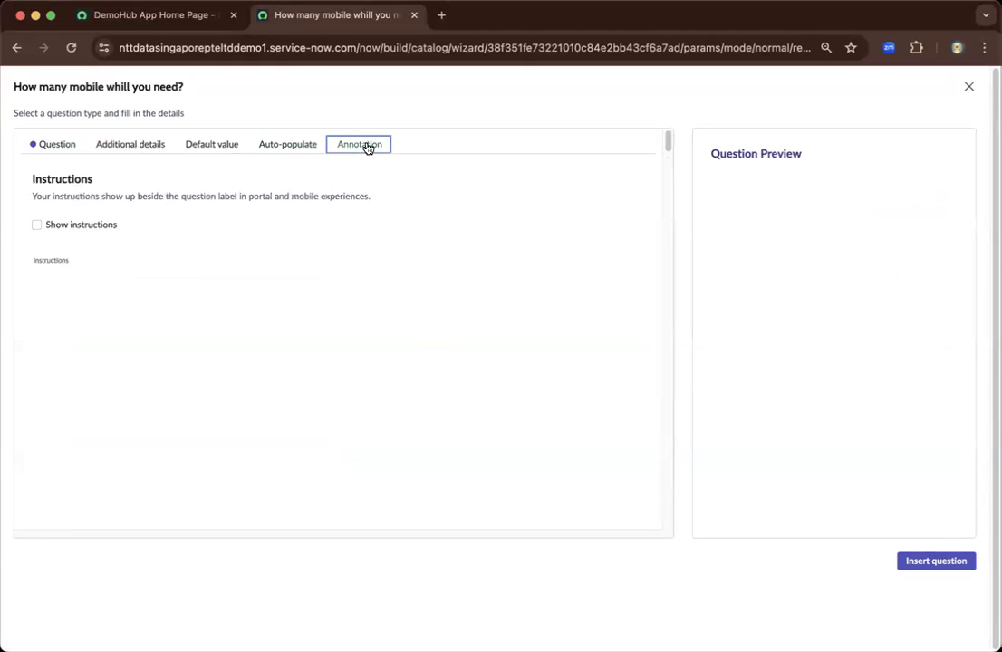
click(285, 149)
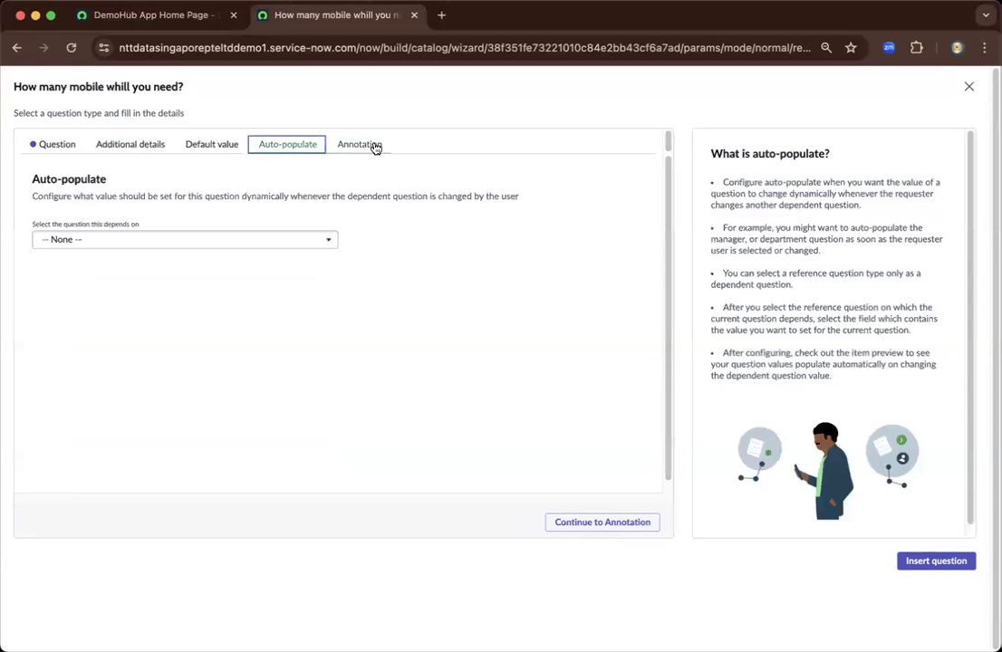
click(377, 147)
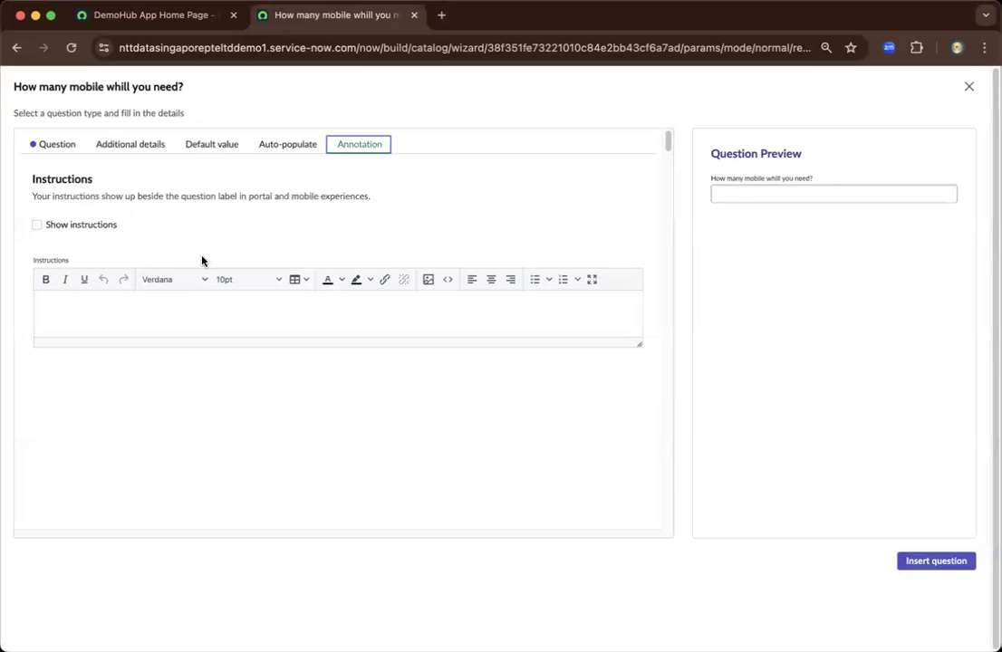
click(160, 308)
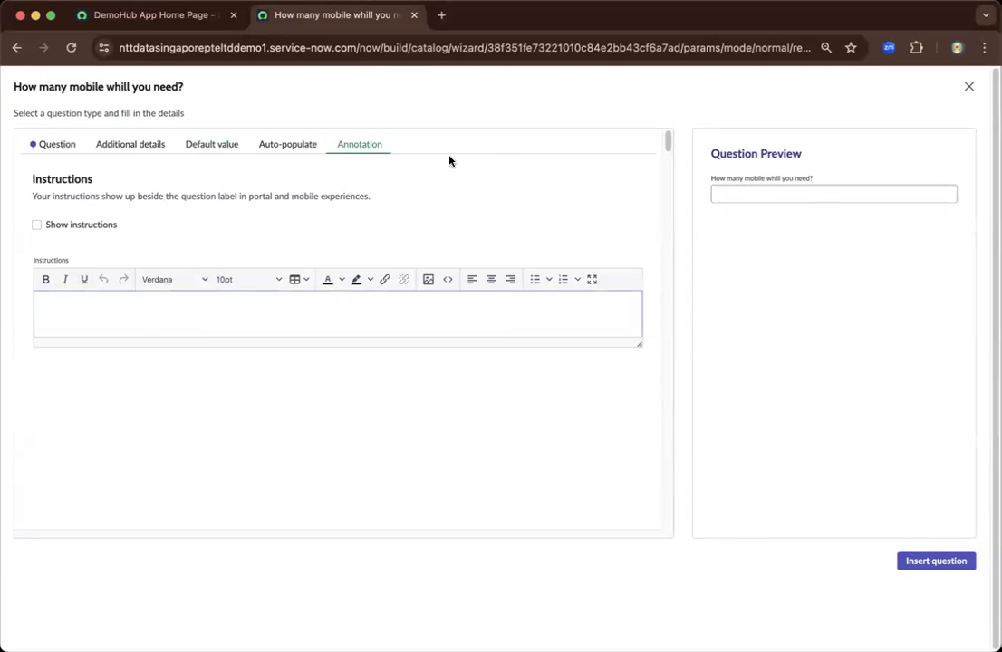
- Insert the finished quantity question into the Huwaei Mobile catalog item
click(933, 563)
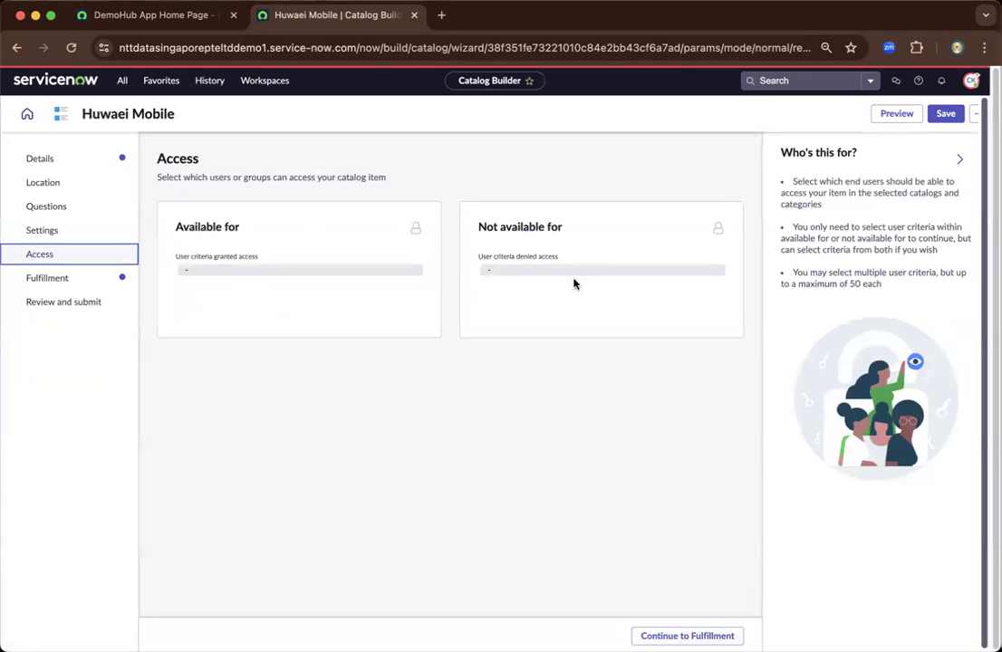
- Set the fulfillment flow to 'Service Catalog item request', found by searching 'service'
click(661, 635)
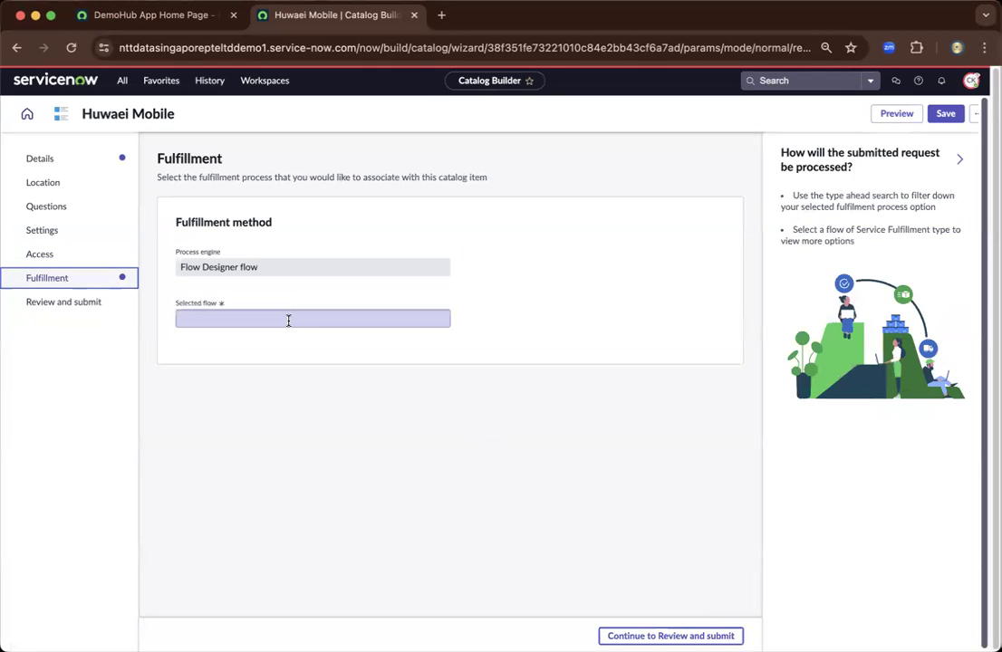
click(289, 322)
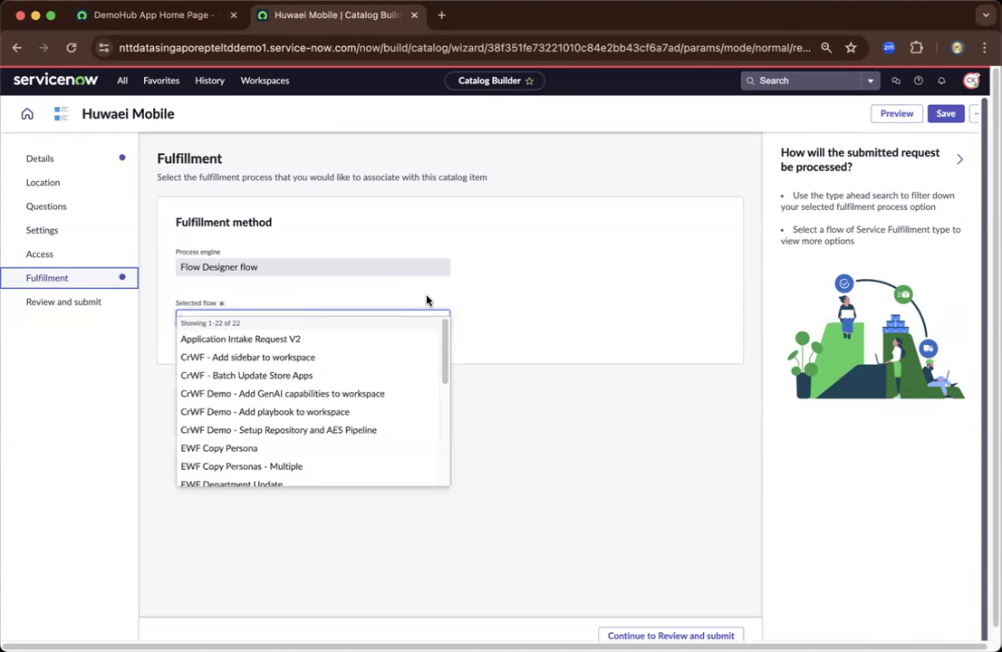
text(app)
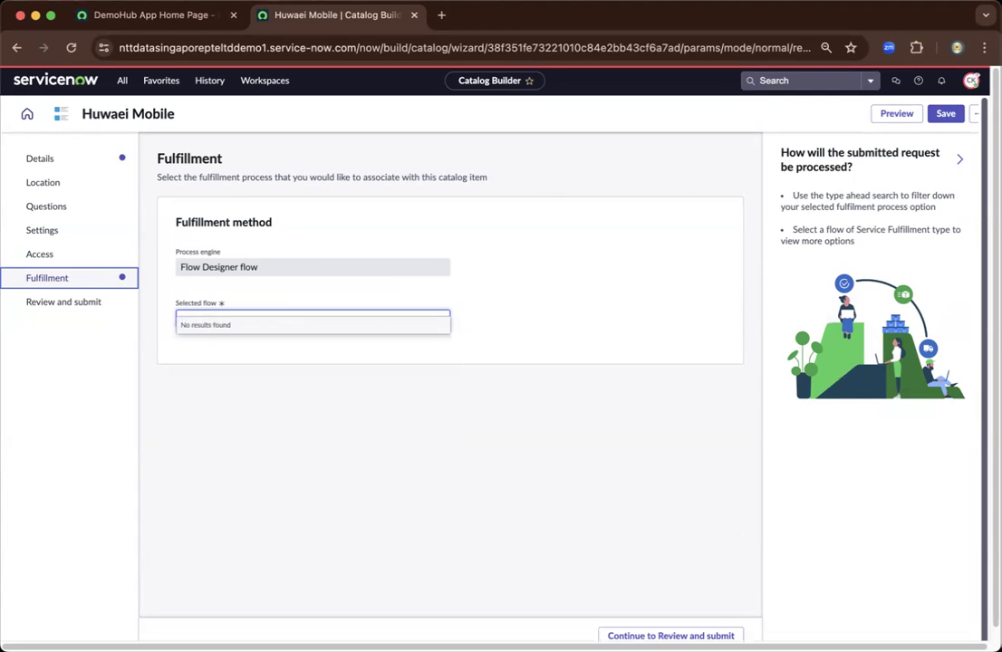
key(BackSpace)
key(BackSpace)
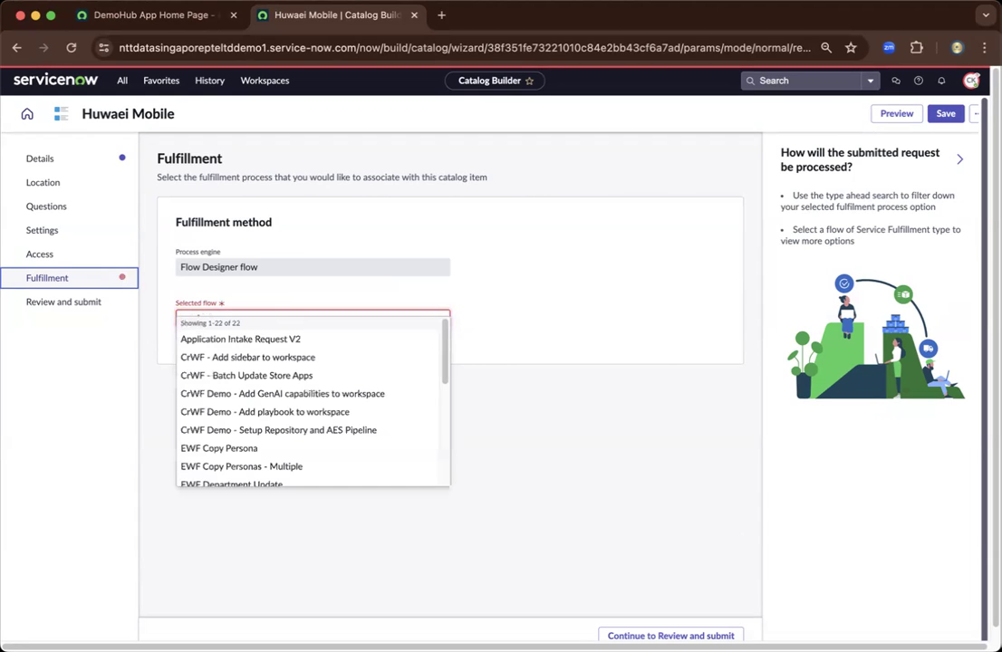
text(service)
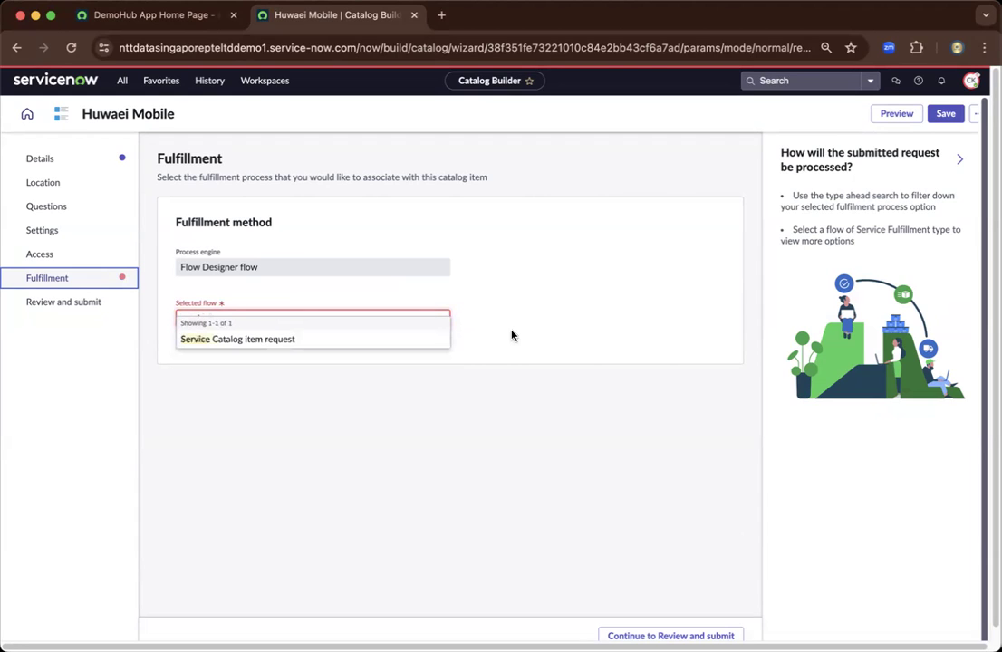
click(352, 339)
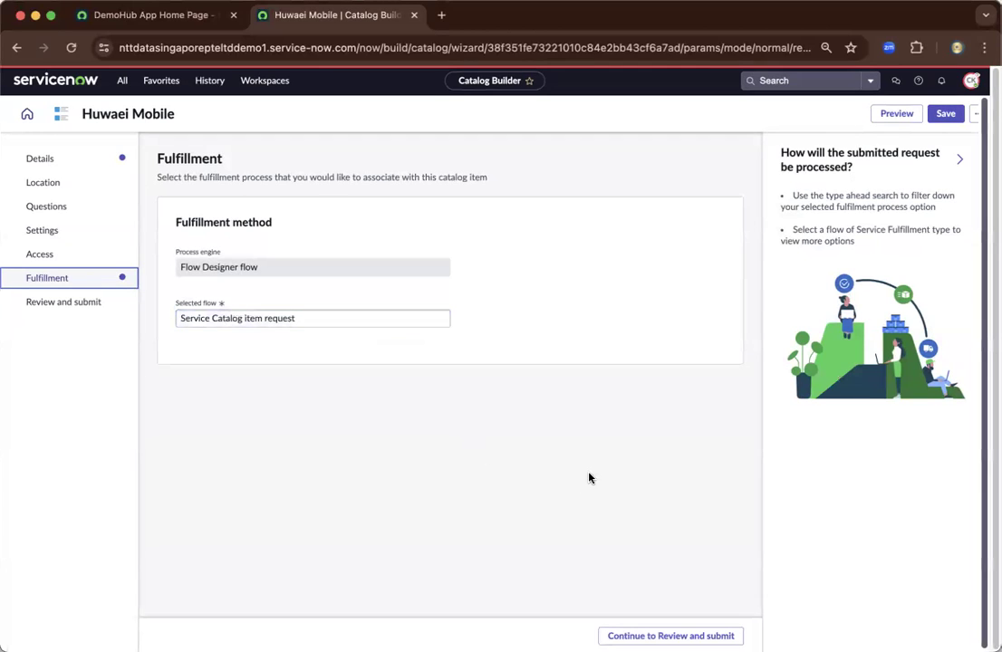
scroll(407, 344, down, 1)
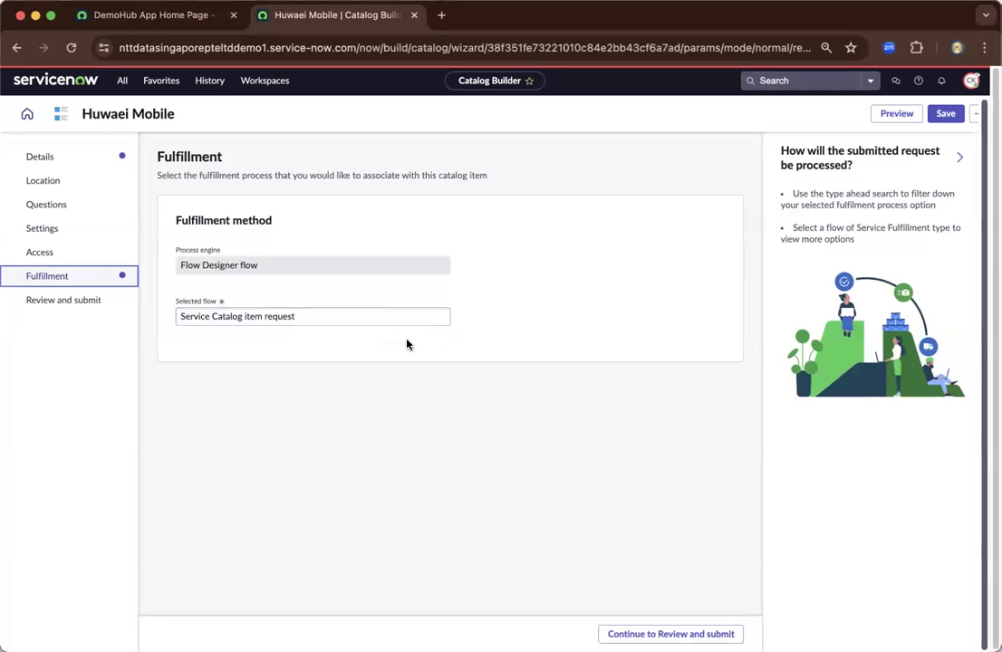
- Review the Huwaei Mobile summary from Details to Fulfillment, checking the selected flow name
click(670, 634)
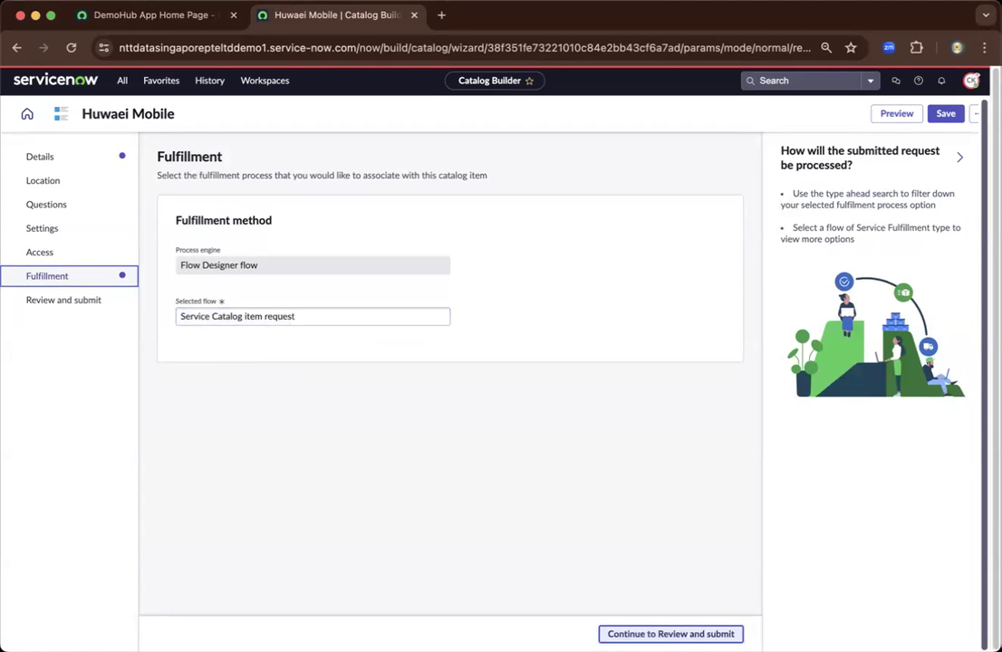
scroll(652, 412, down, 9)
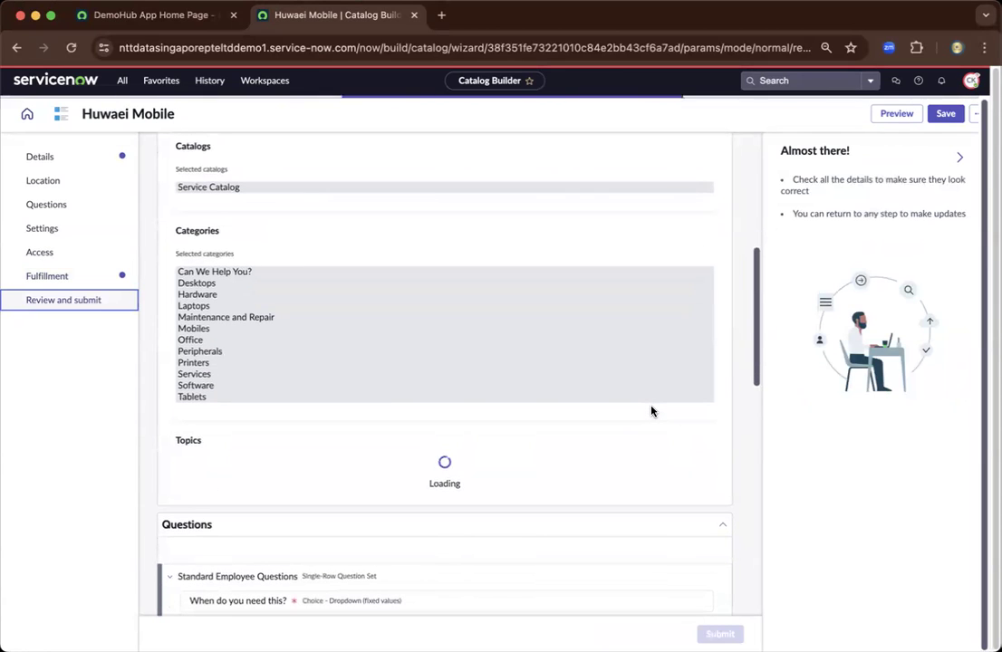
scroll(651, 411, up, 1)
scroll(652, 411, up, 7)
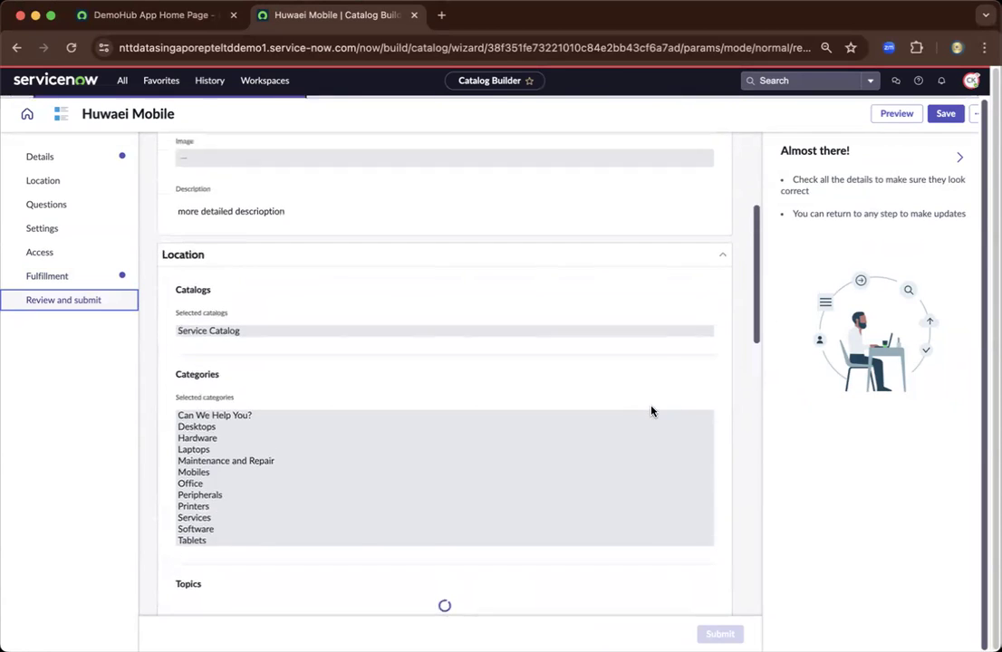
scroll(652, 411, up, 1)
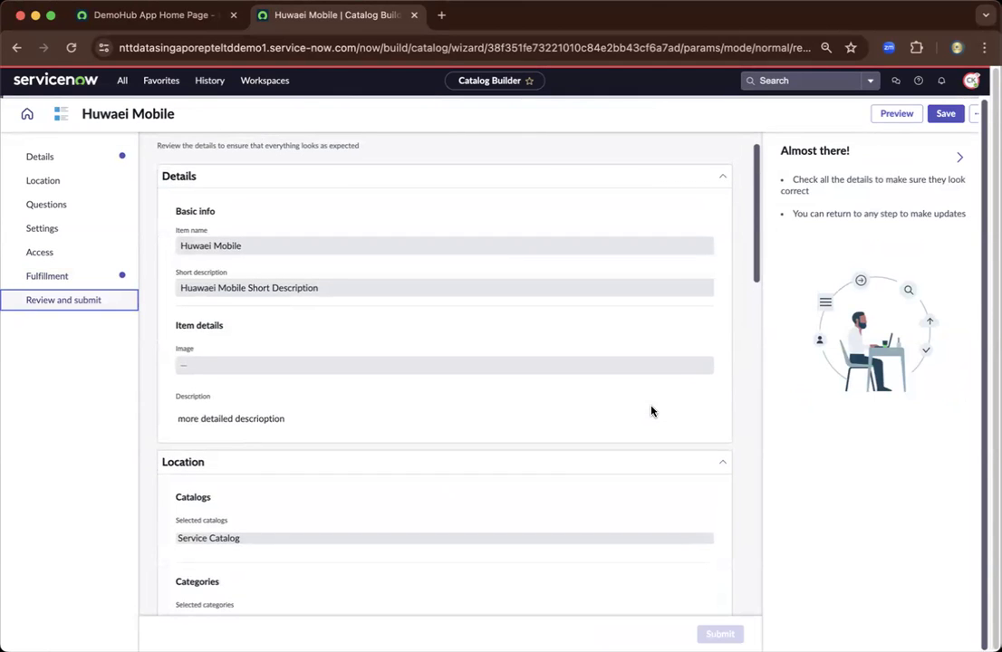
scroll(651, 411, down, 6)
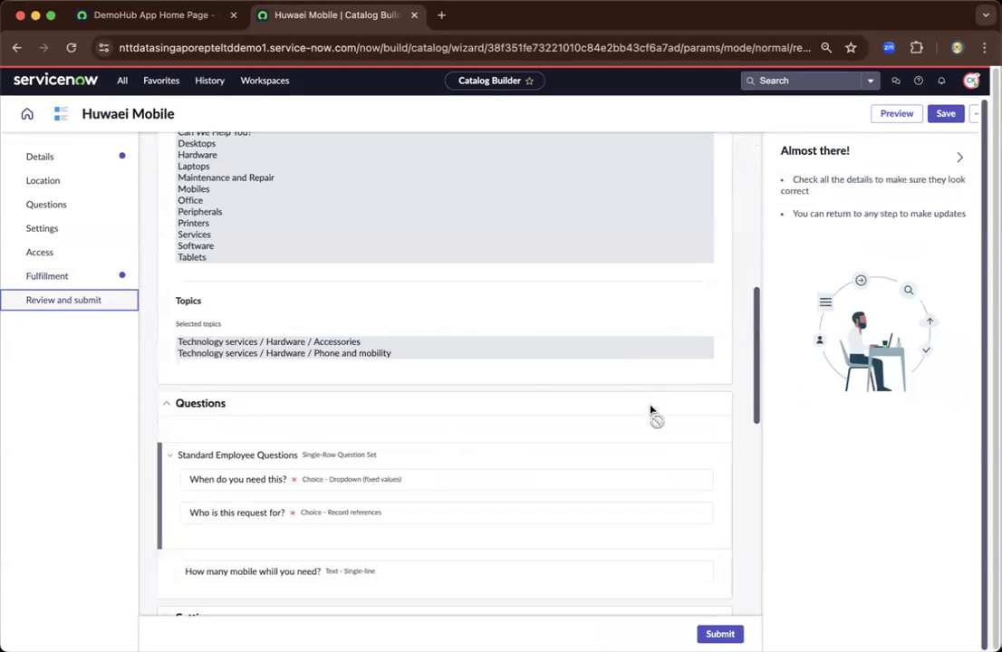
scroll(652, 413, down, 5)
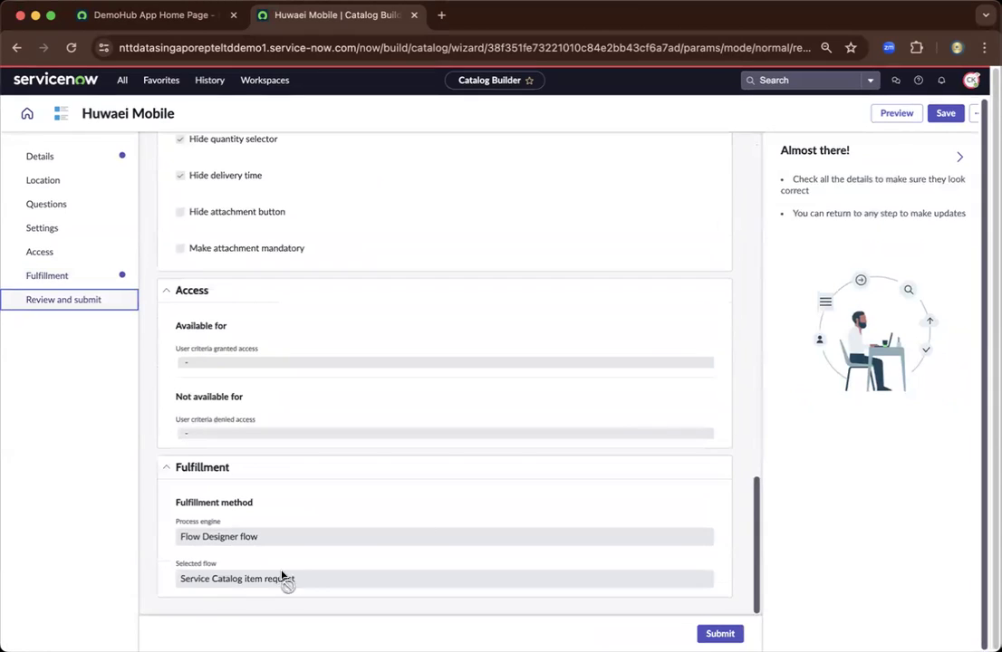
drag(301, 582, 195, 588)
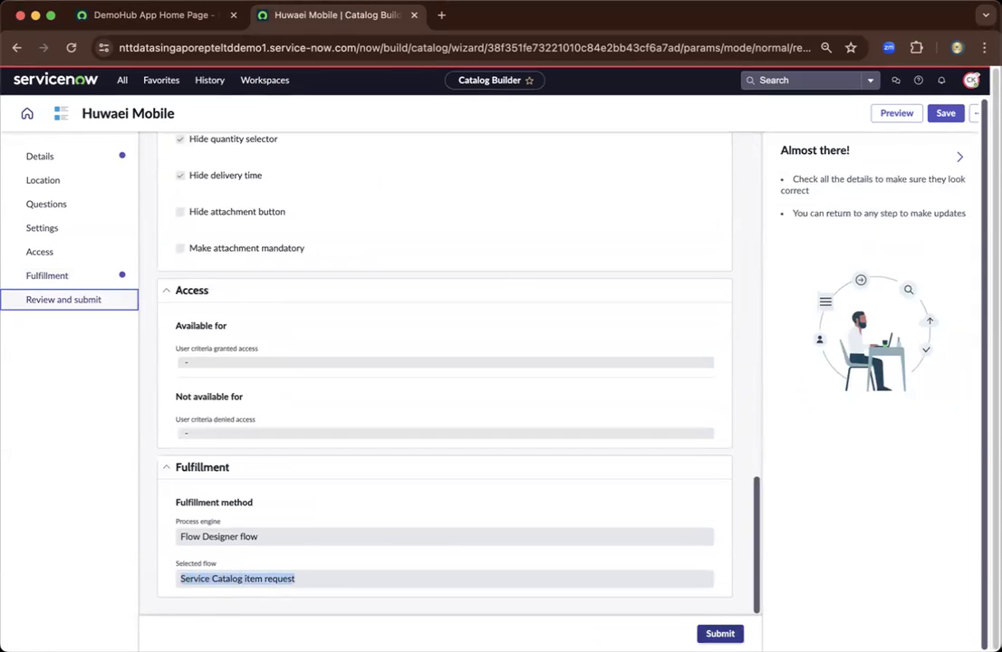
- Submit the Huwaei Mobile item and return to the Catalog Builder dashboard
click(720, 633)
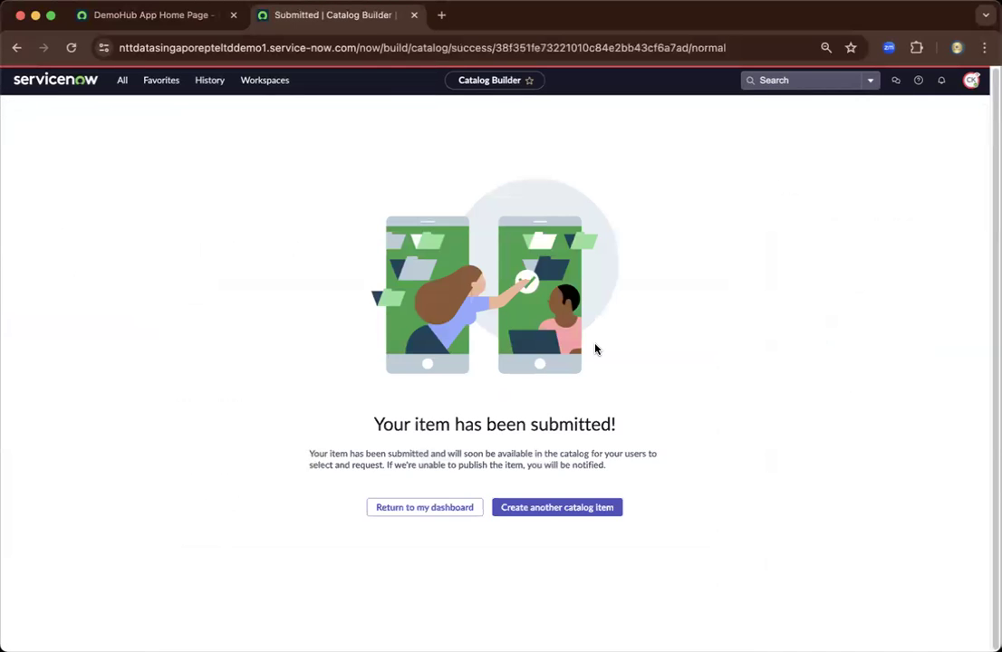
click(432, 507)
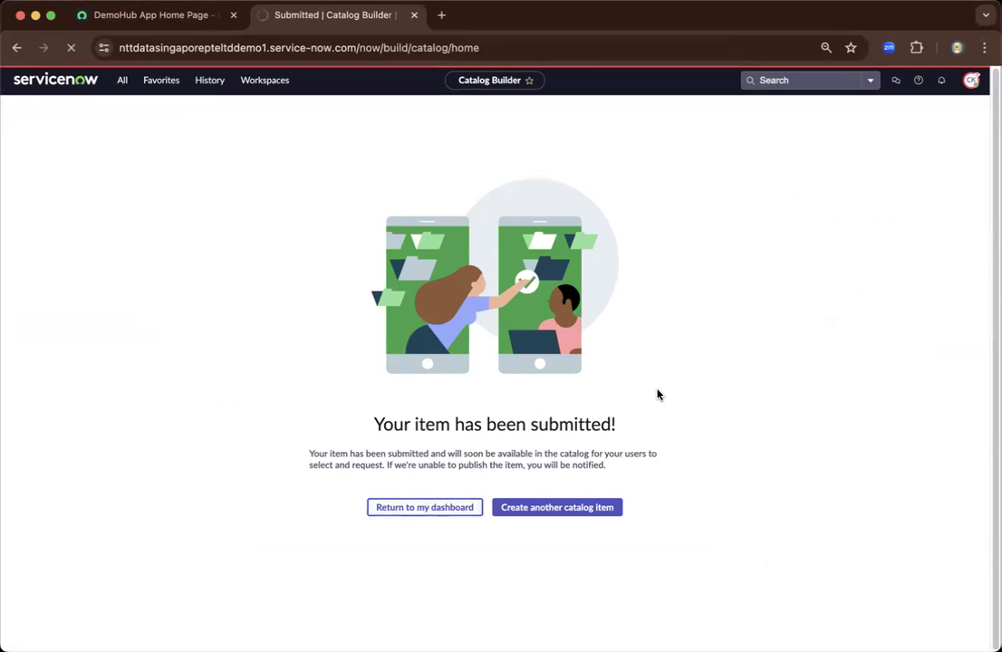